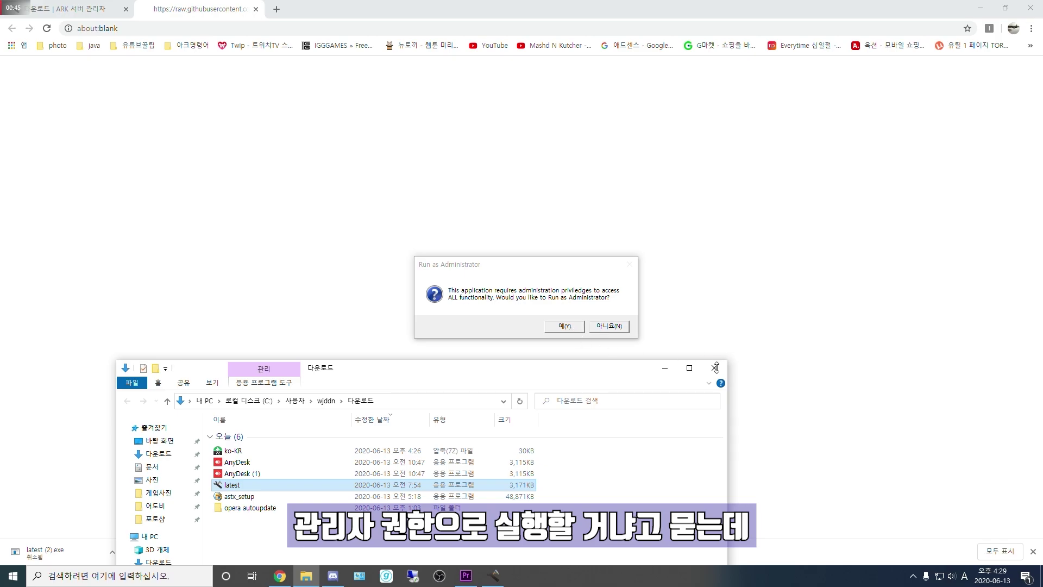
# Step: Approve running as administrator and let SteamCMD finish its first-run setup
pyautogui.click(575, 325)
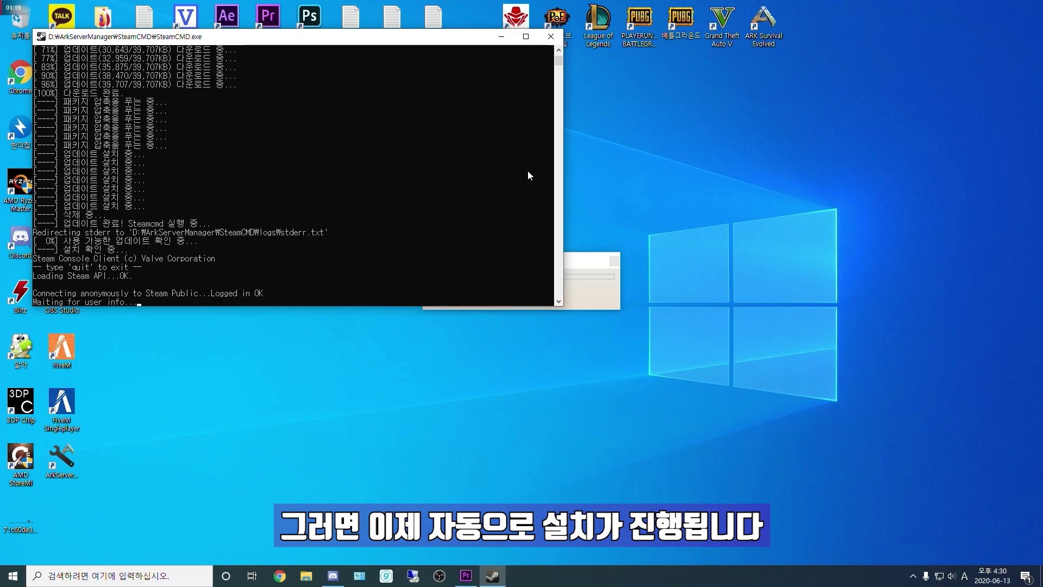
pyautogui.click(583, 268)
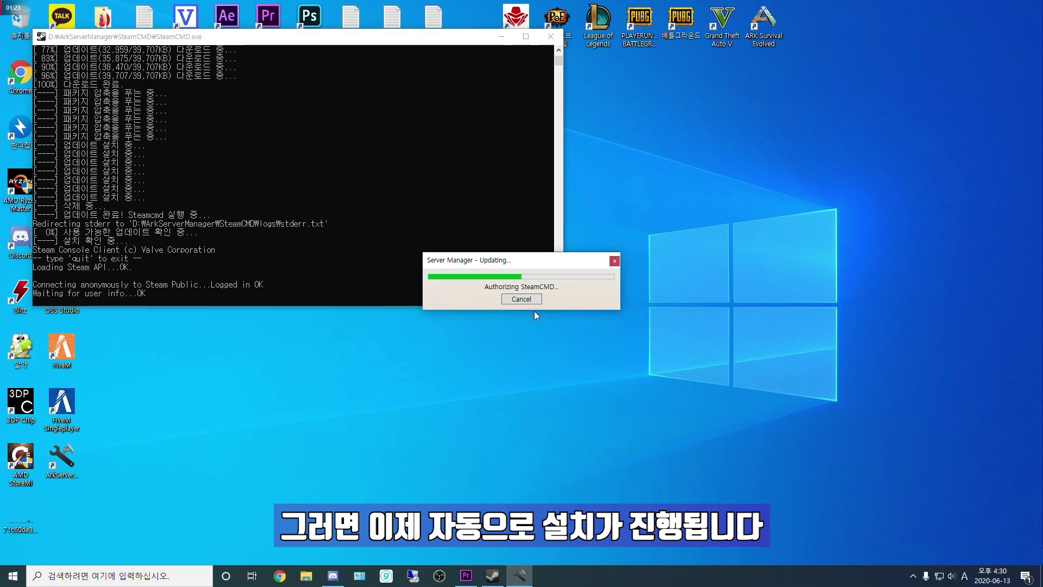
pyautogui.click(279, 575)
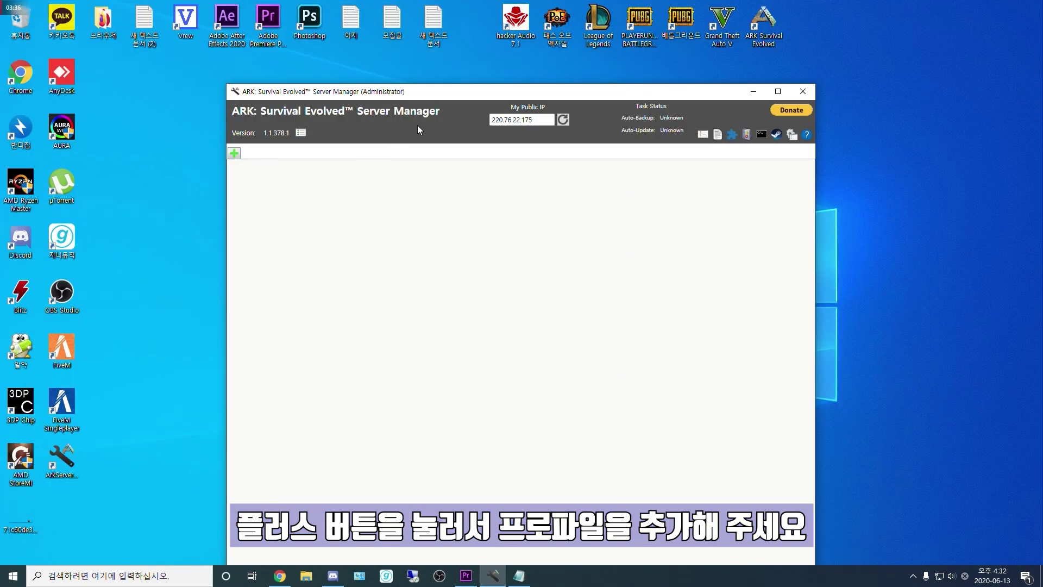
# Step: Name both the profile and the server 'gameip server'
pyautogui.moveTo(357, 99); pyautogui.dragTo(345, 67)
pyautogui.tripleClick(293, 145)
pyautogui.write('test ser')
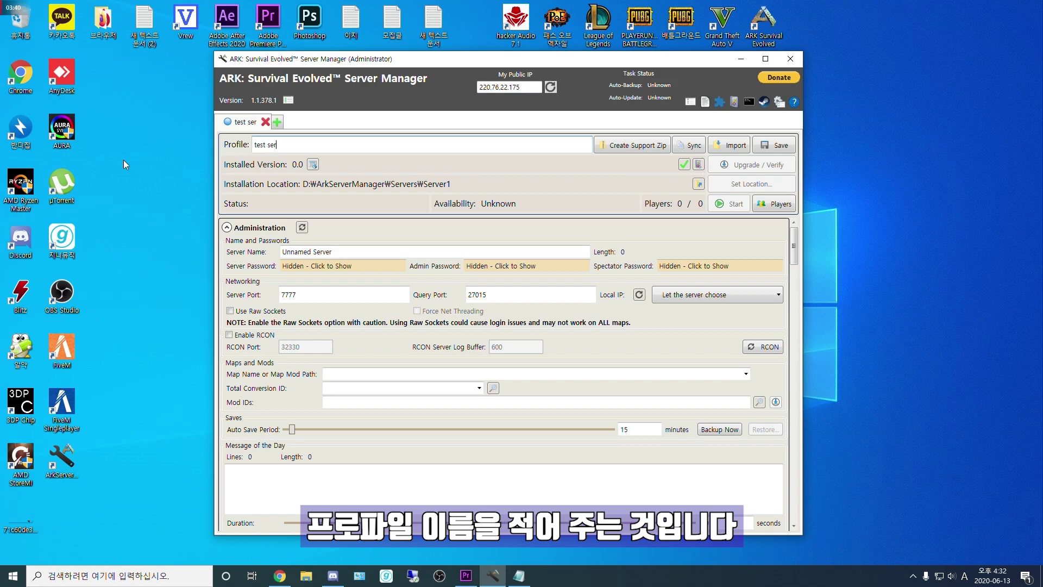
pyautogui.press('BackSpace')
pyautogui.press('BackSpace')
pyautogui.press('BackSpace')
pyautogui.press('BackSpace')
pyautogui.press('BackSpace')
pyautogui.press('BackSpace')
pyautogui.press('BackSpace')
pyautogui.press('BackSpace')
pyautogui.write('g')
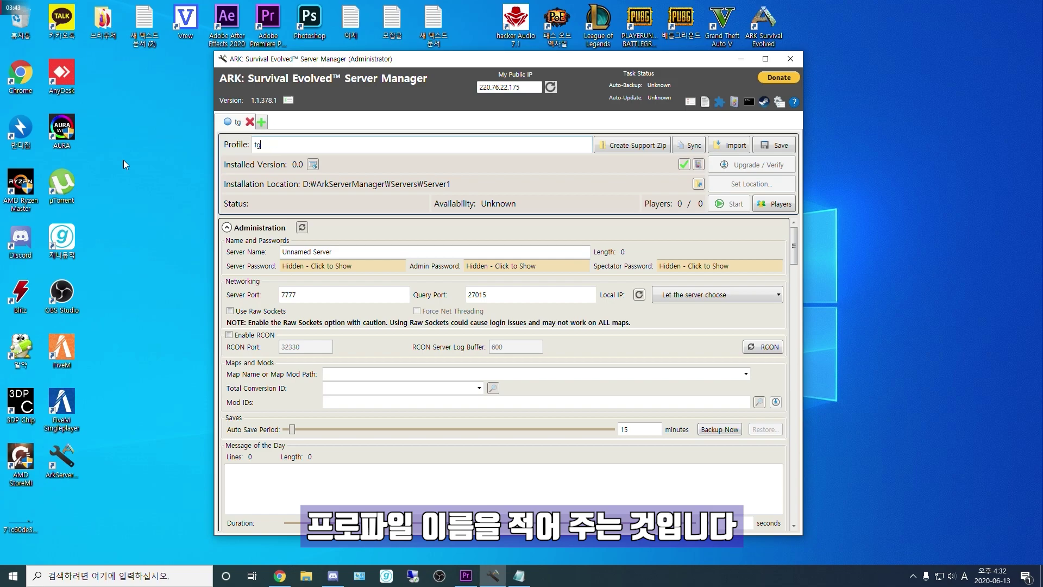
pyautogui.write('ameip server')
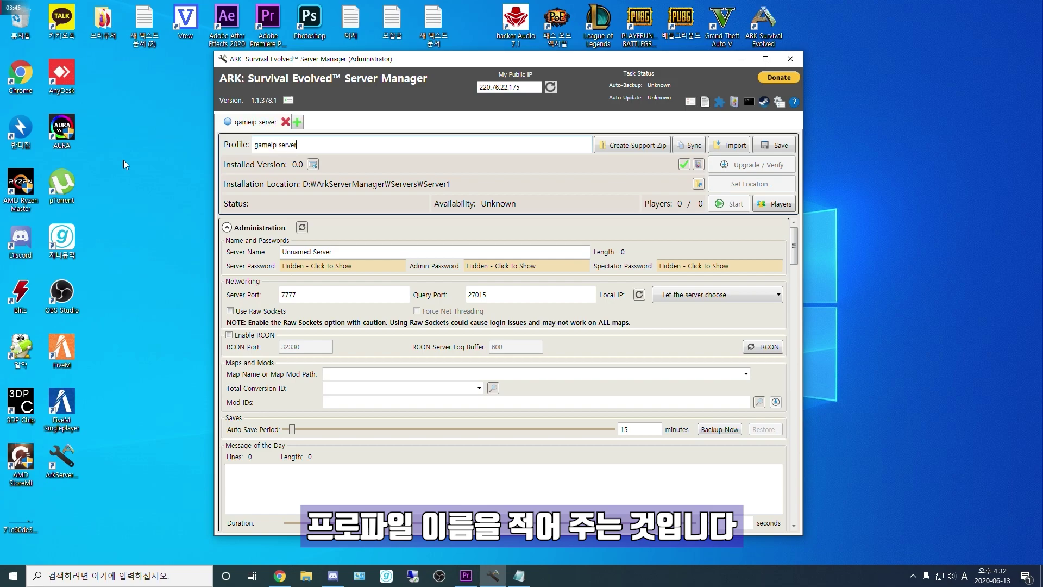
pyautogui.click(374, 250)
pyautogui.hotkey('ctrl', 'a')
pyautogui.hotkey('ctrl', 'v')
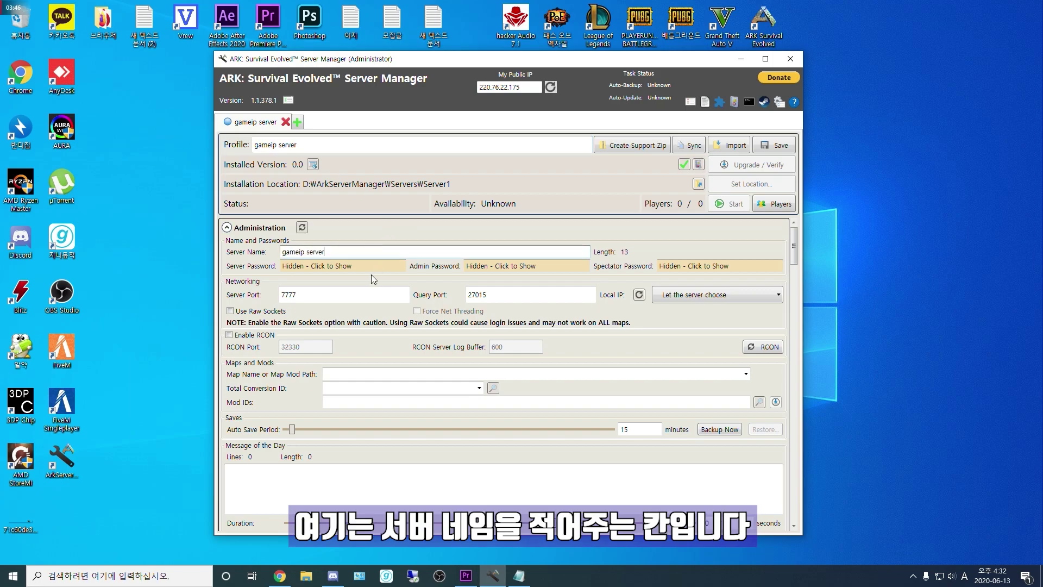
# Step: Set an admin password for the server
pyautogui.click(357, 266)
pyautogui.doubleClick(378, 268)
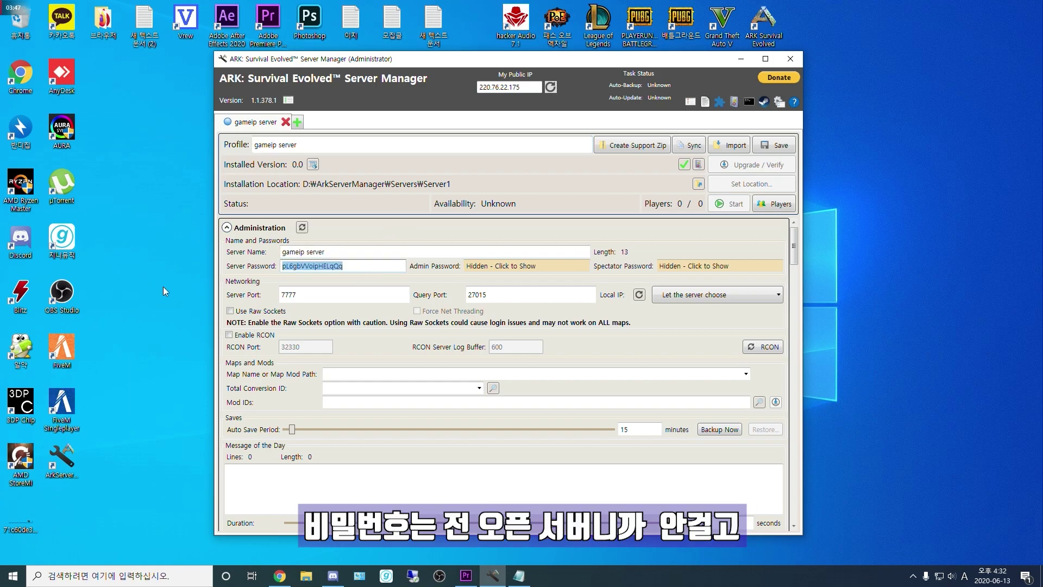
pyautogui.click(504, 265)
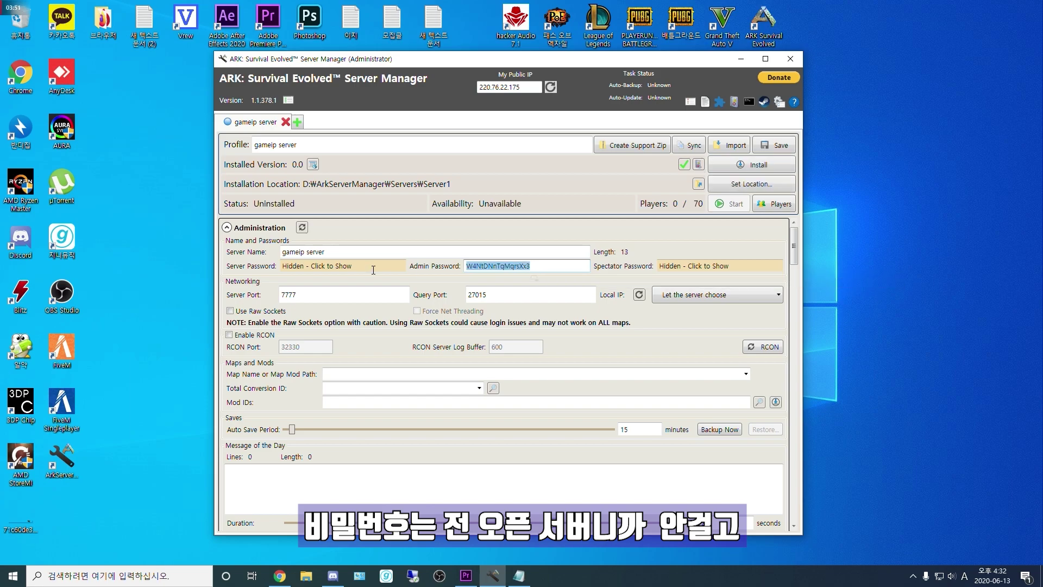
pyautogui.write('123456789')
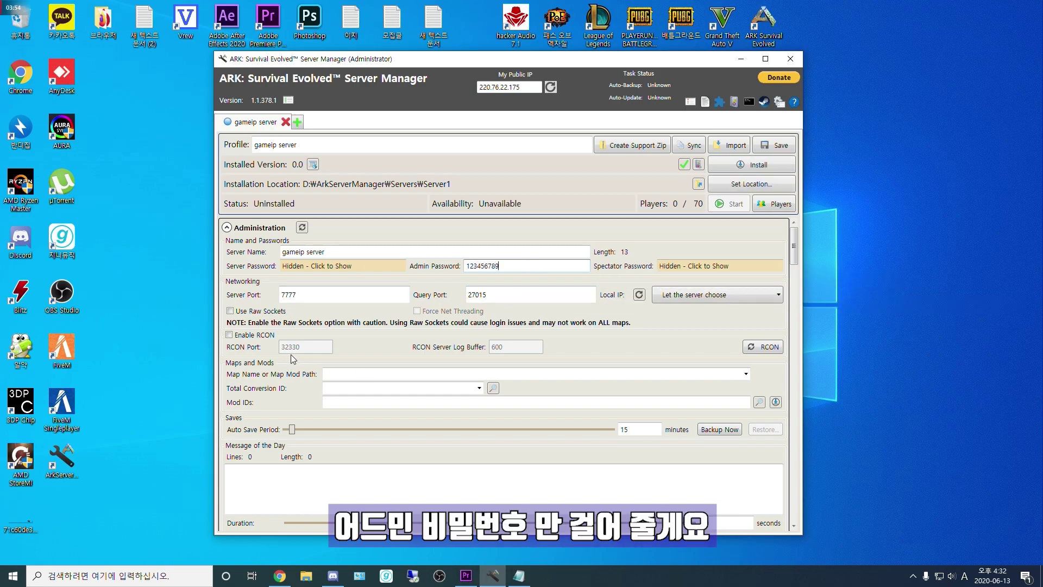
pyautogui.click(451, 279)
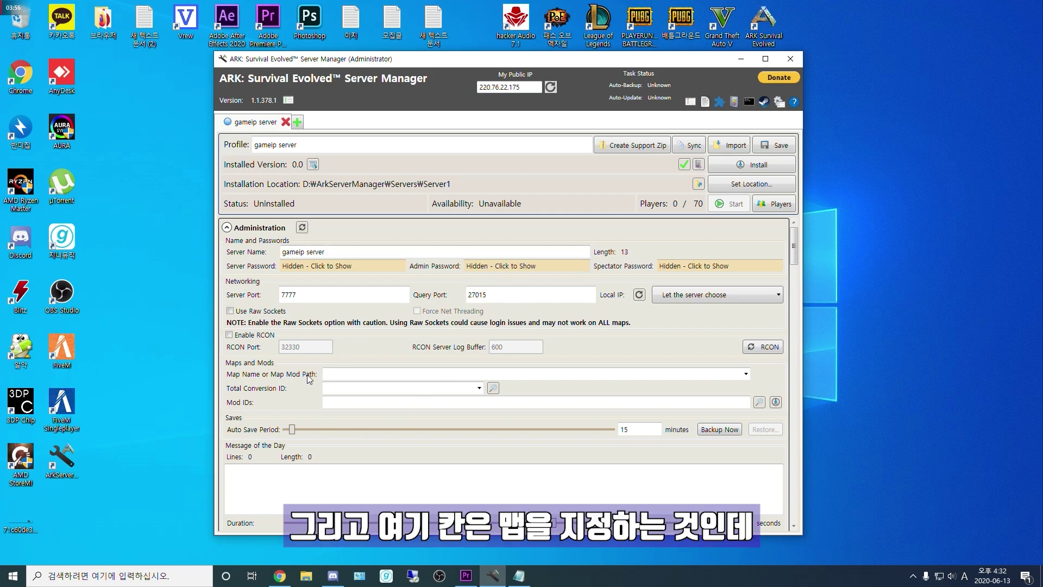
# Step: Choose The Island as the server map
pyautogui.click(746, 374)
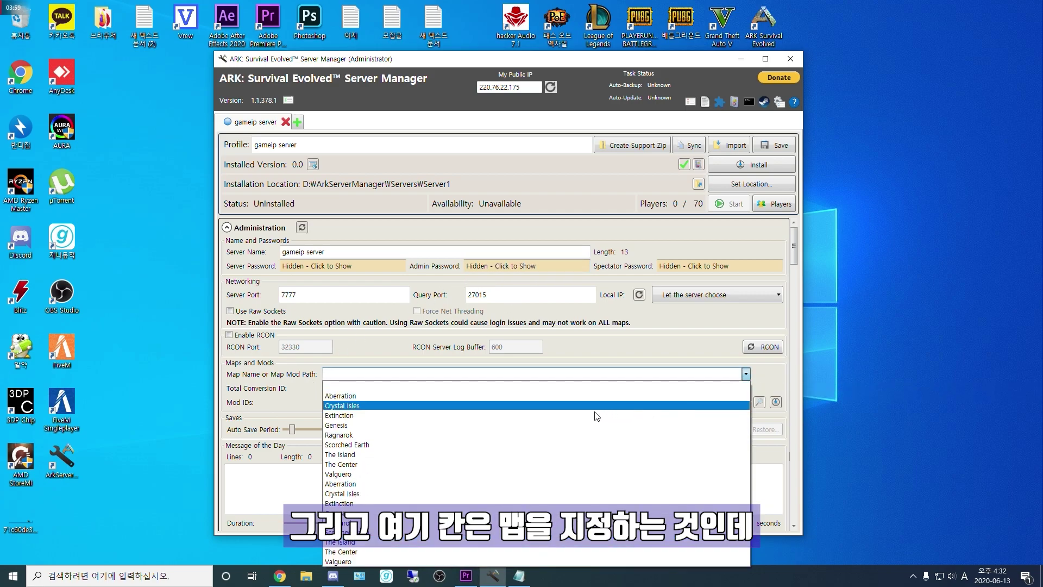
pyautogui.click(406, 453)
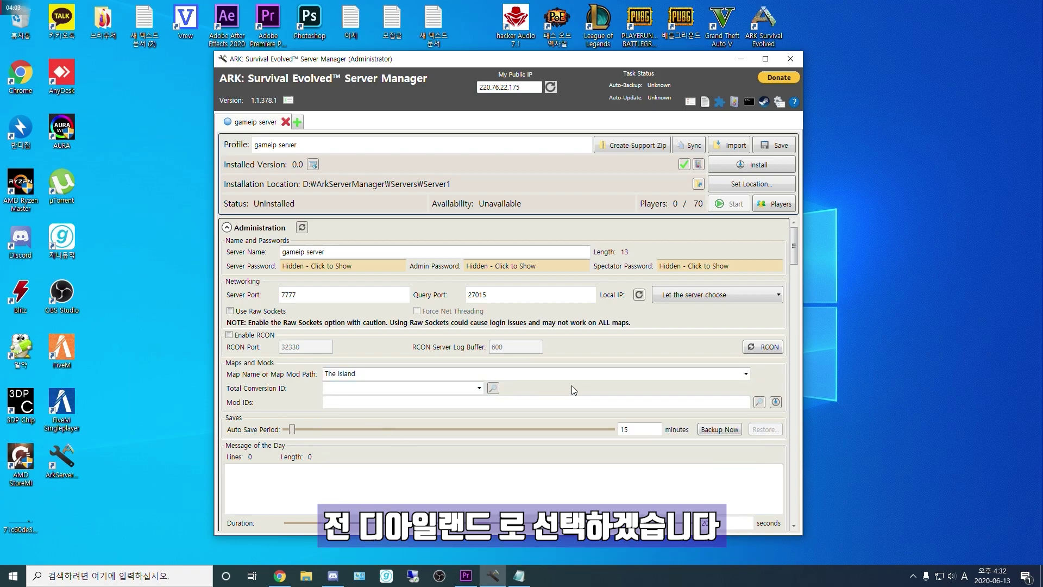
pyautogui.scroll(-3, 571, 386)
pyautogui.scroll(-2, 329, 390)
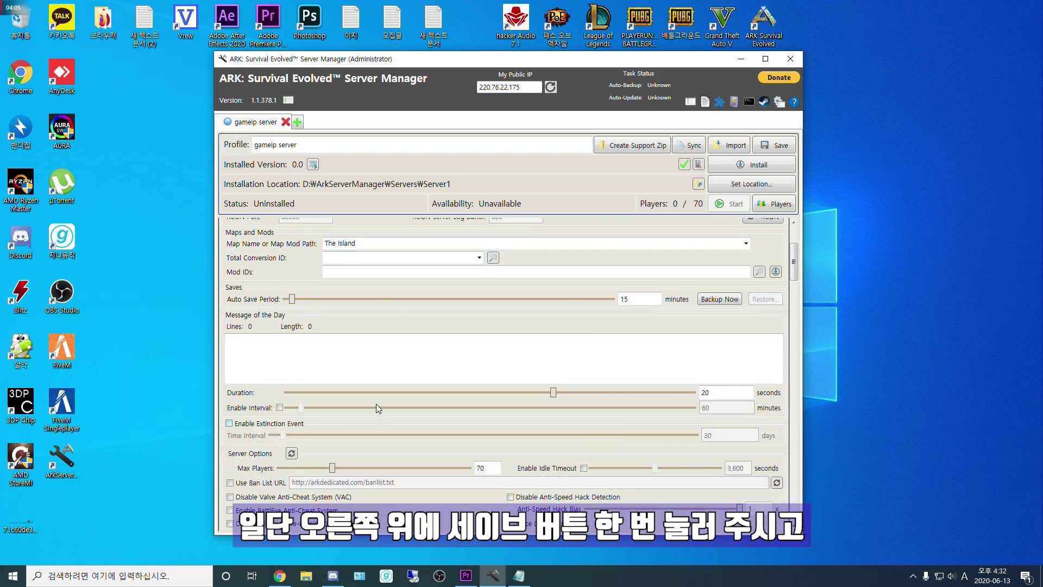
pyautogui.scroll(5, 373, 409)
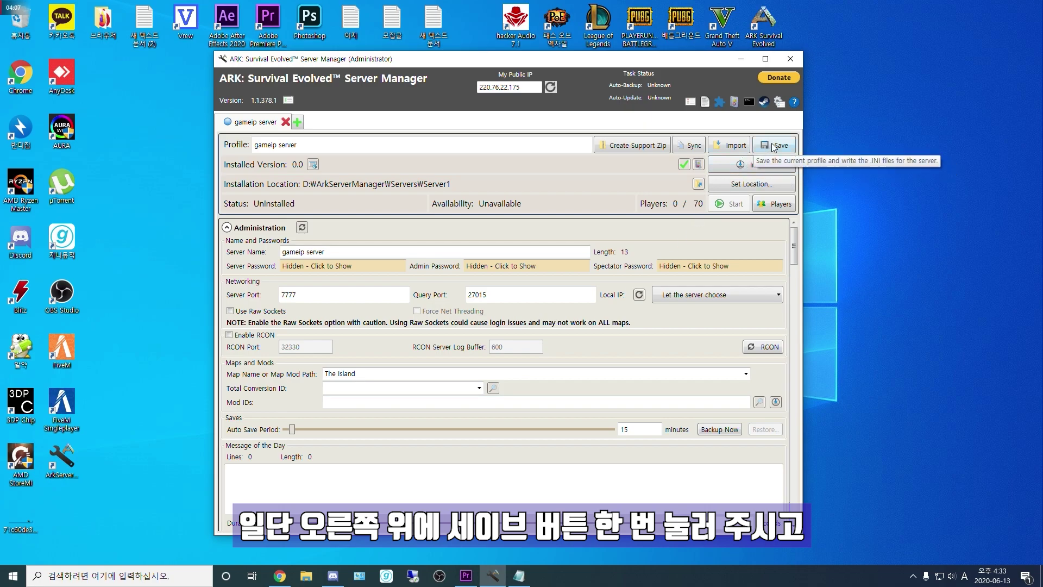
# Step: Save the gameip server profile and install its server files
pyautogui.click(764, 146)
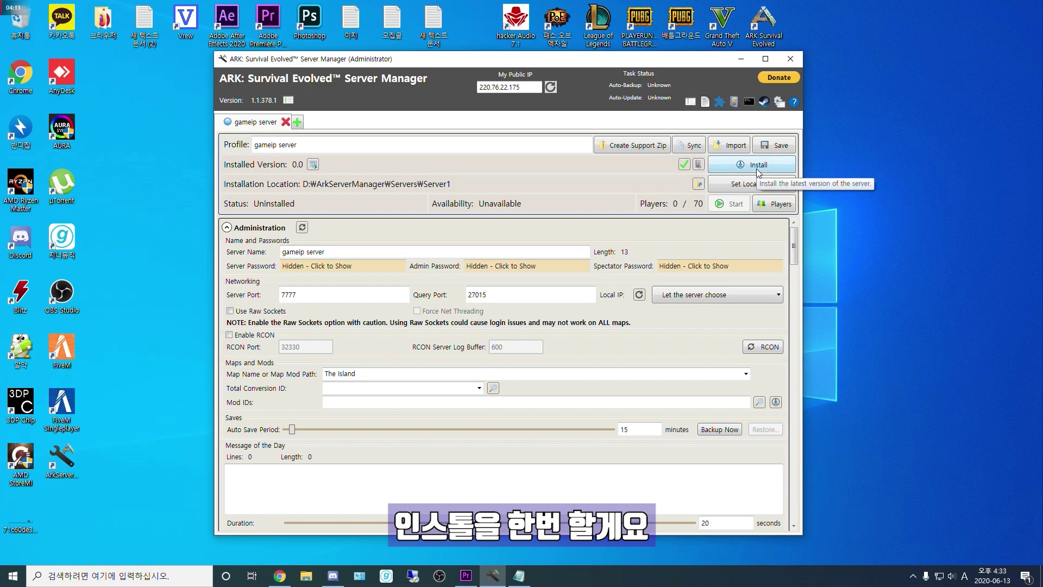
pyautogui.click(757, 168)
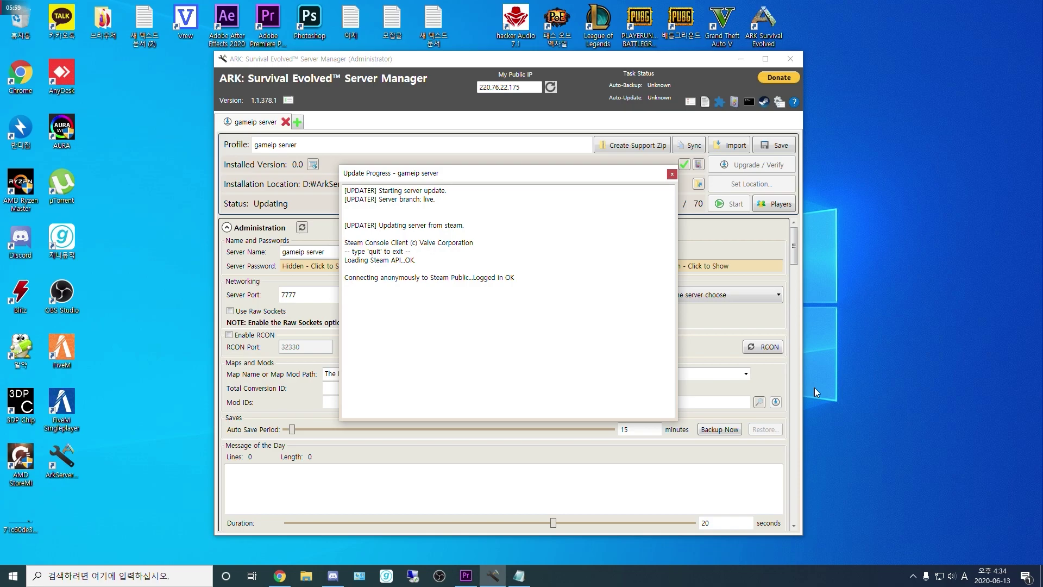
pyautogui.rightClick(712, 574)
# Step: Show CPU performance graphs in Task Manager's 성능 tab
pyautogui.click(761, 530)
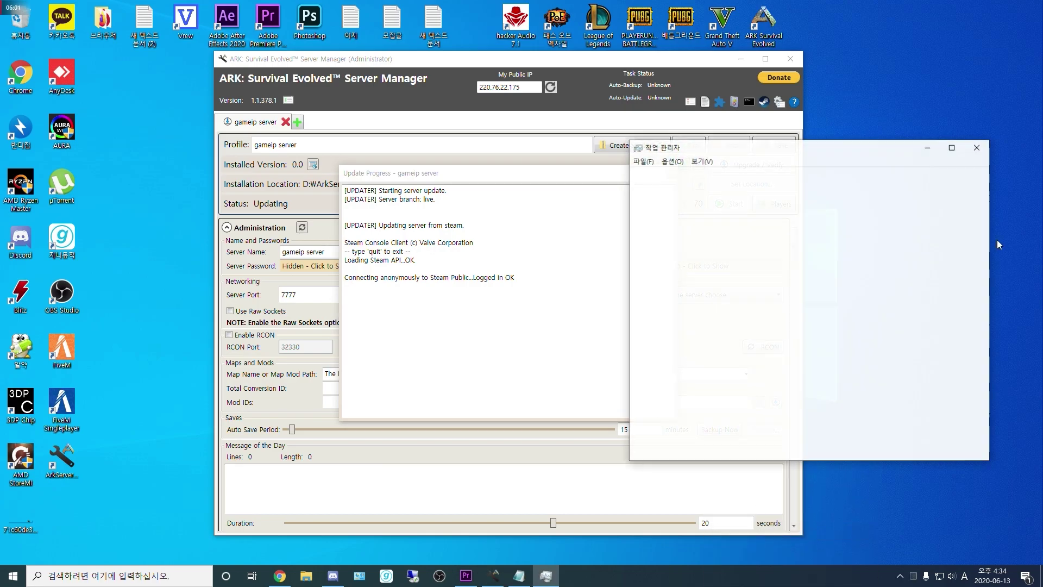
pyautogui.click(679, 174)
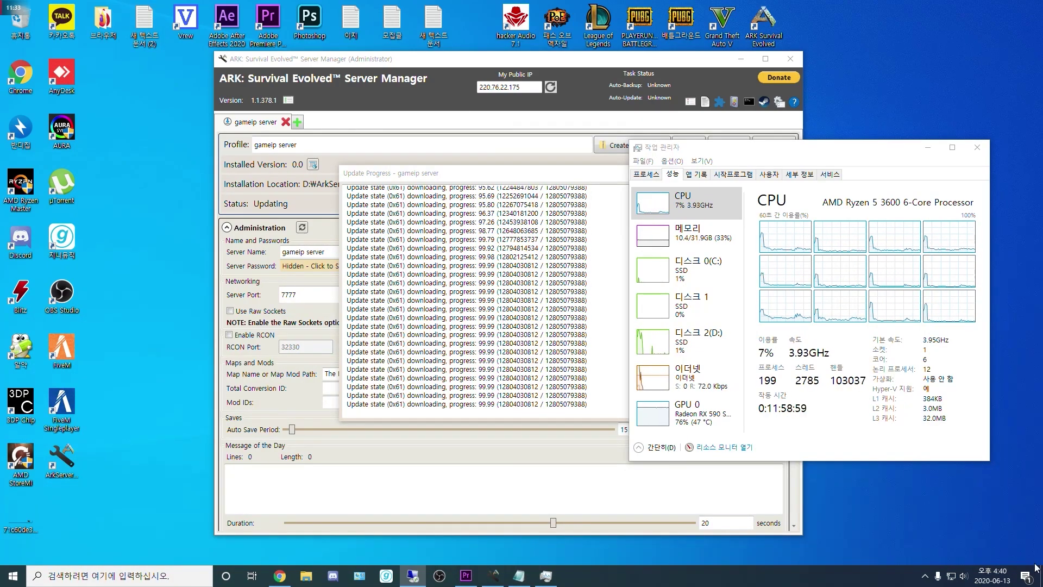
pyautogui.click(858, 225)
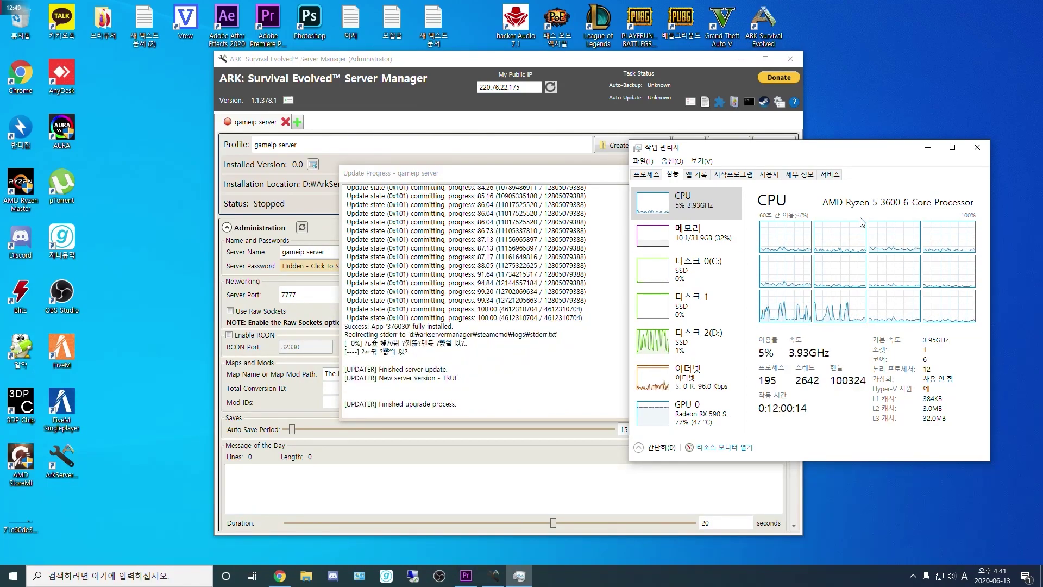
# Step: Check the end of the update log and close the finished Update Progress window
pyautogui.click(661, 228)
pyautogui.click(486, 404)
pyautogui.click(672, 173)
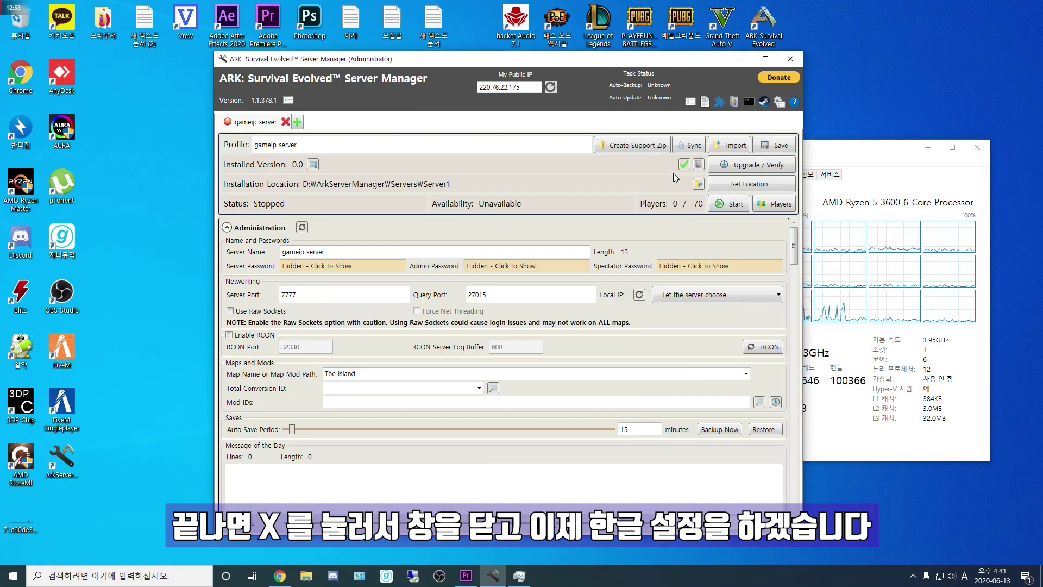
# Step: Close Task Manager and review the manager's Language options without changing them
pyautogui.click(976, 148)
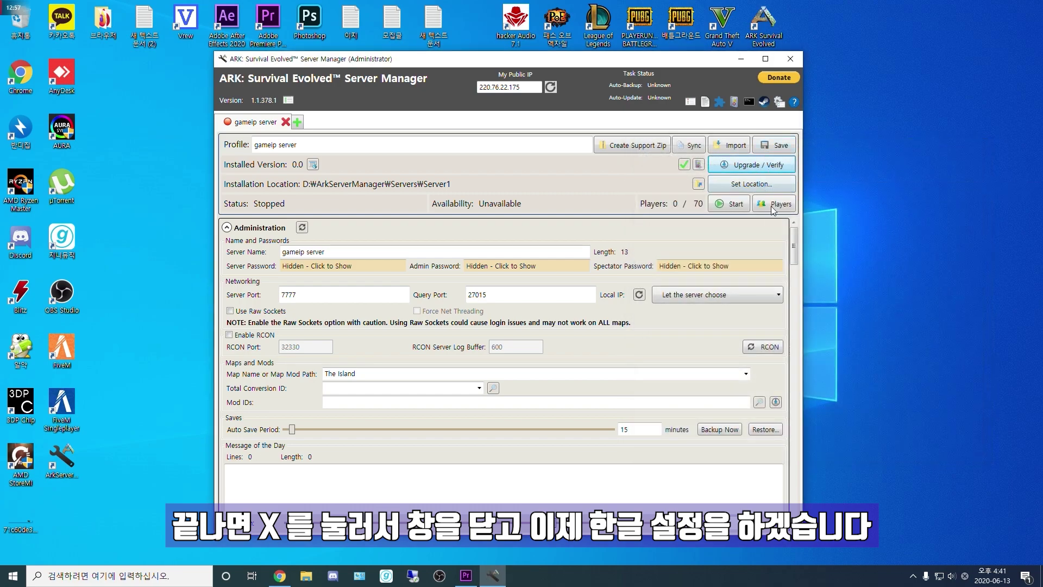
pyautogui.click(779, 102)
pyautogui.scroll(-4, 478, 255)
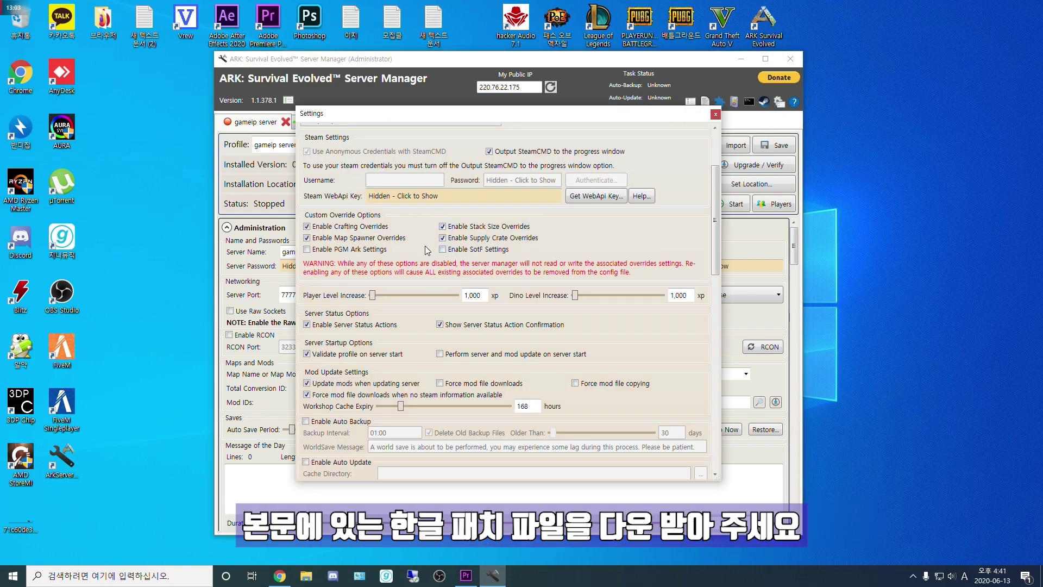
pyautogui.scroll(-15, 425, 246)
pyautogui.scroll(-9, 441, 360)
pyautogui.scroll(19, 448, 360)
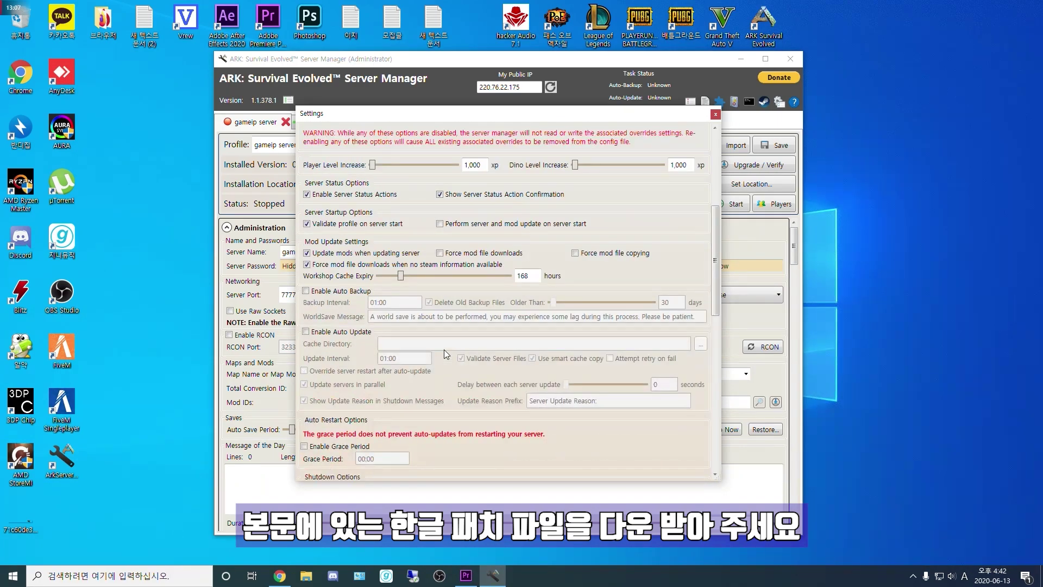
pyautogui.scroll(9, 445, 350)
pyautogui.click(400, 223)
pyautogui.click(706, 152)
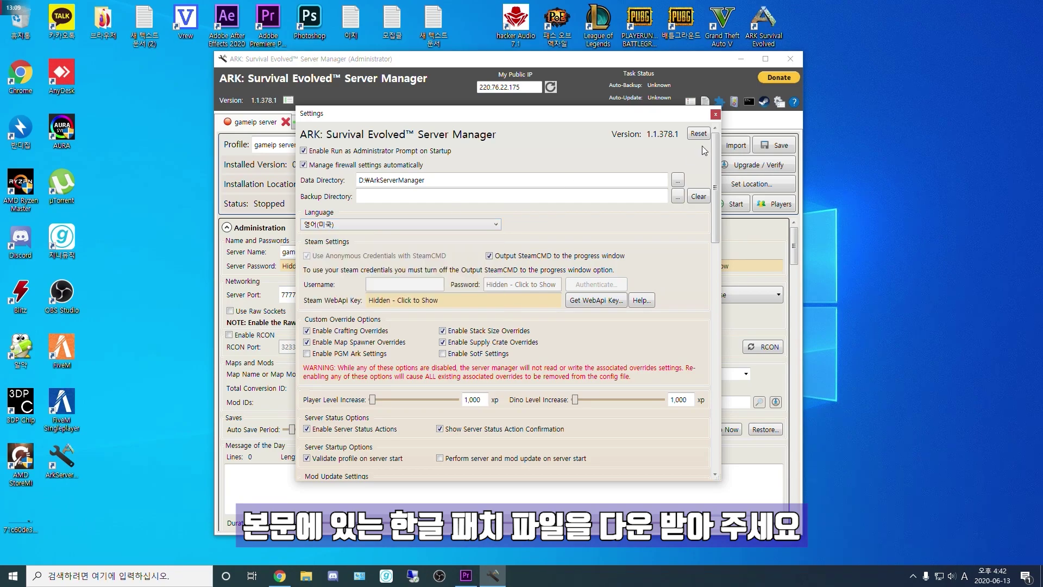
pyautogui.click(365, 224)
pyautogui.click(365, 233)
# Step: Close Settings, dismiss the update and backup notices, and open File Explorer at 내 PC
pyautogui.click(716, 115)
pyautogui.click(571, 322)
pyautogui.click(560, 326)
pyautogui.click(306, 576)
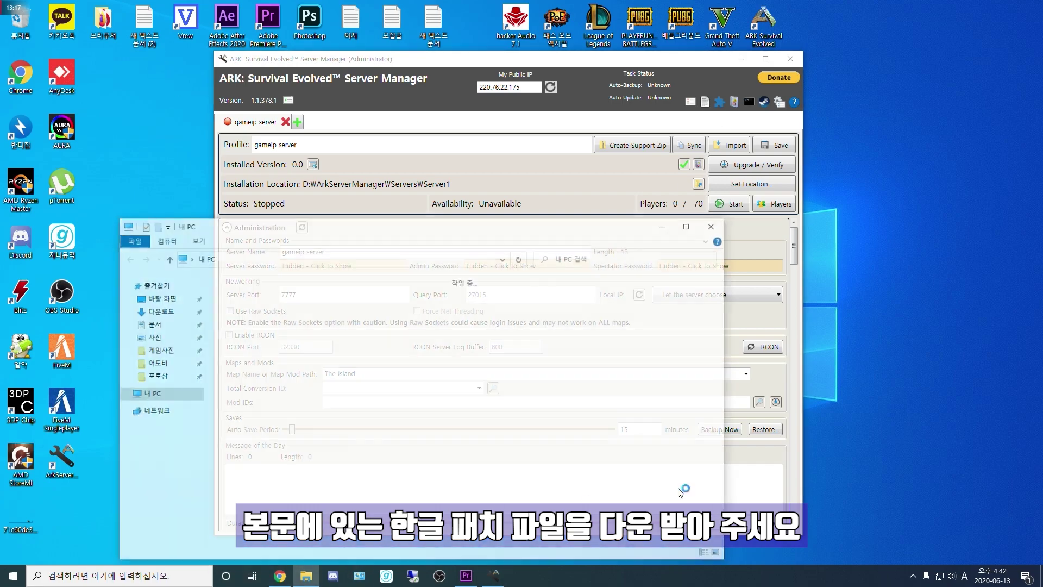
# Step: Extract ko-KR.7z in Downloads into a ko-KR folder
pyautogui.click(158, 310)
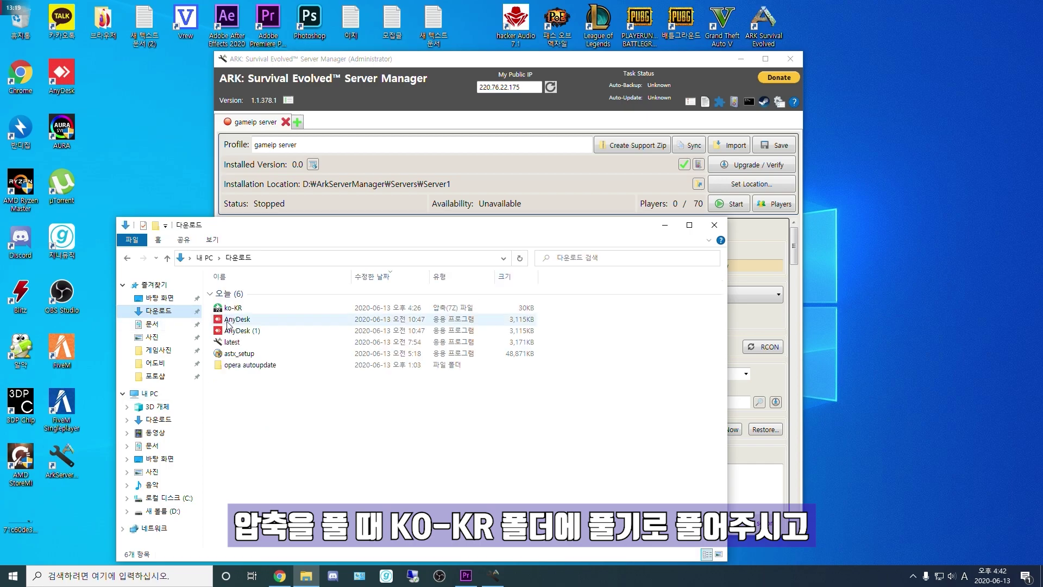
pyautogui.rightClick(238, 310)
pyautogui.click(291, 60)
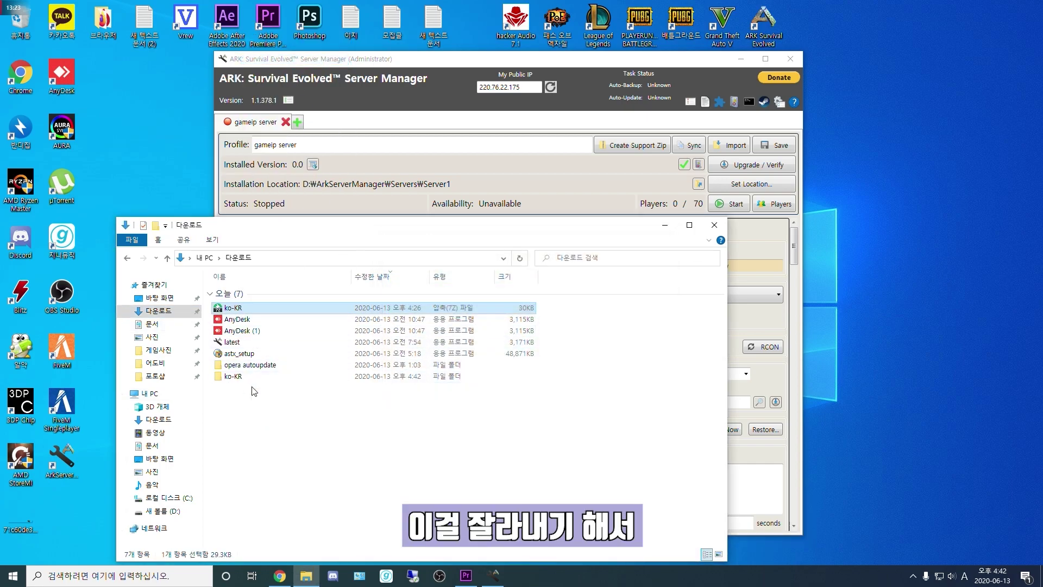
pyautogui.doubleClick(239, 376)
# Step: Move the ko-KR folder into D:\ArkServerManager\Globalization
pyautogui.hotkey('alt', 'Left')
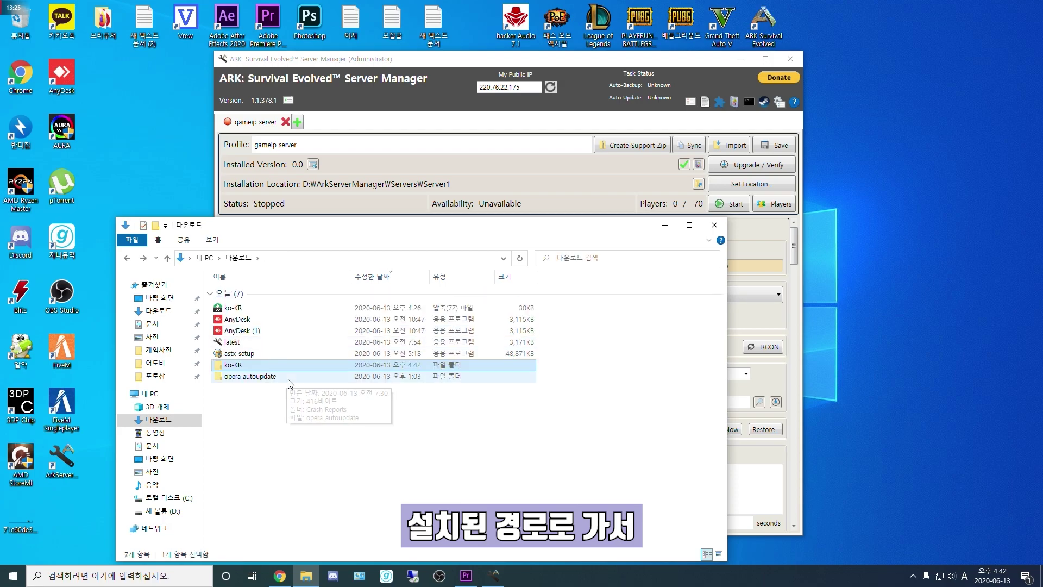
pyautogui.click(162, 511)
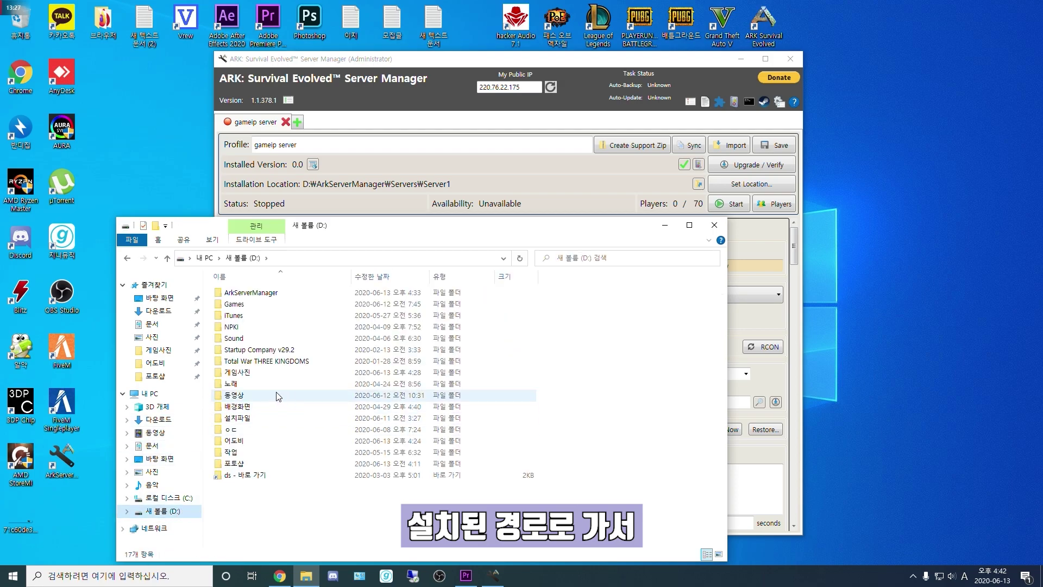
pyautogui.doubleClick(256, 293)
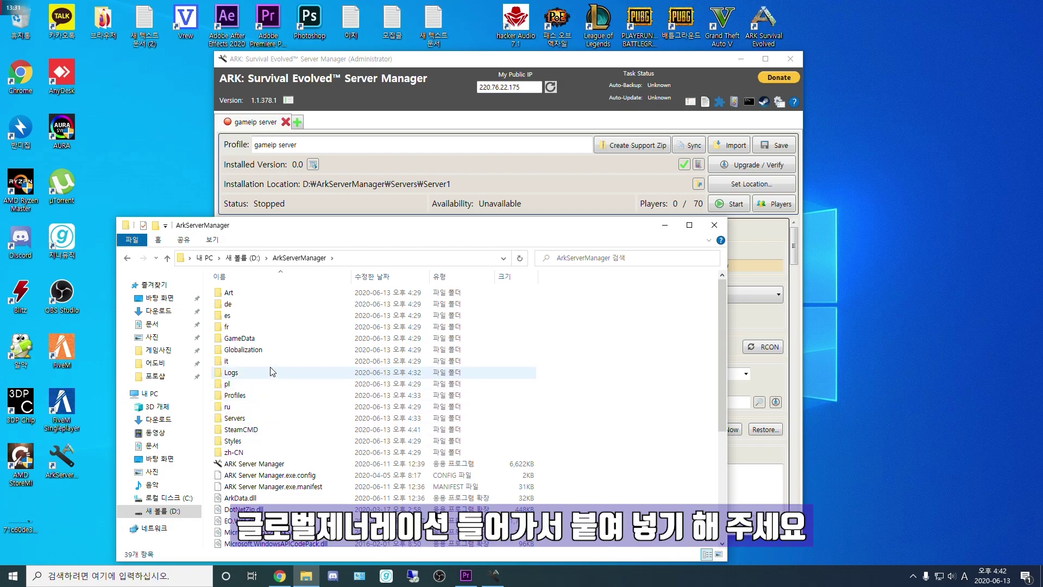
pyautogui.doubleClick(255, 350)
pyautogui.hotkey('ctrl', 'v')
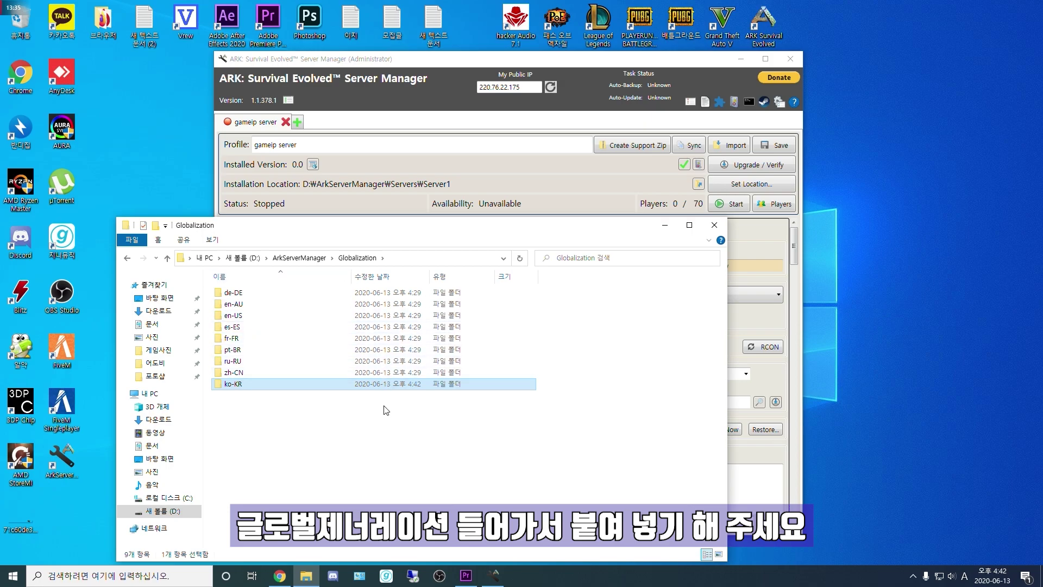
pyautogui.press('BackSpace')
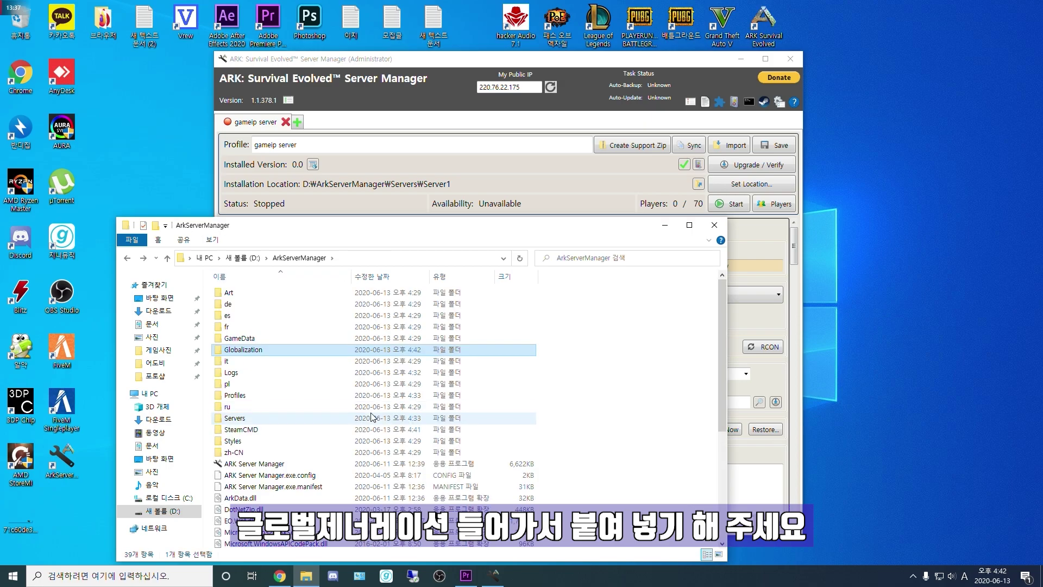
# Step: Close File Explorer and check the Language setting, leaving it English (US)
pyautogui.click(721, 229)
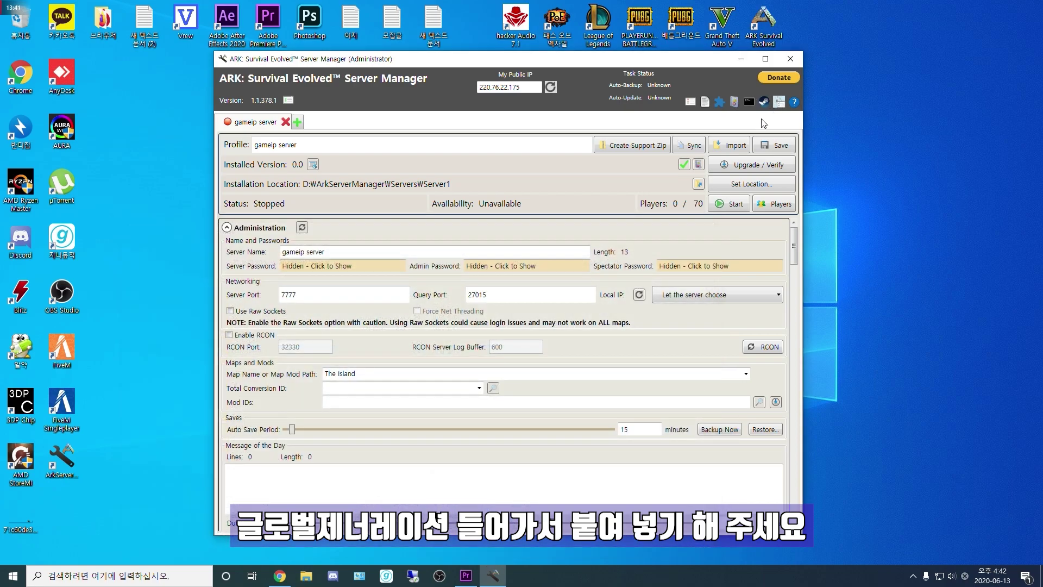
pyautogui.click(779, 102)
pyautogui.click(484, 224)
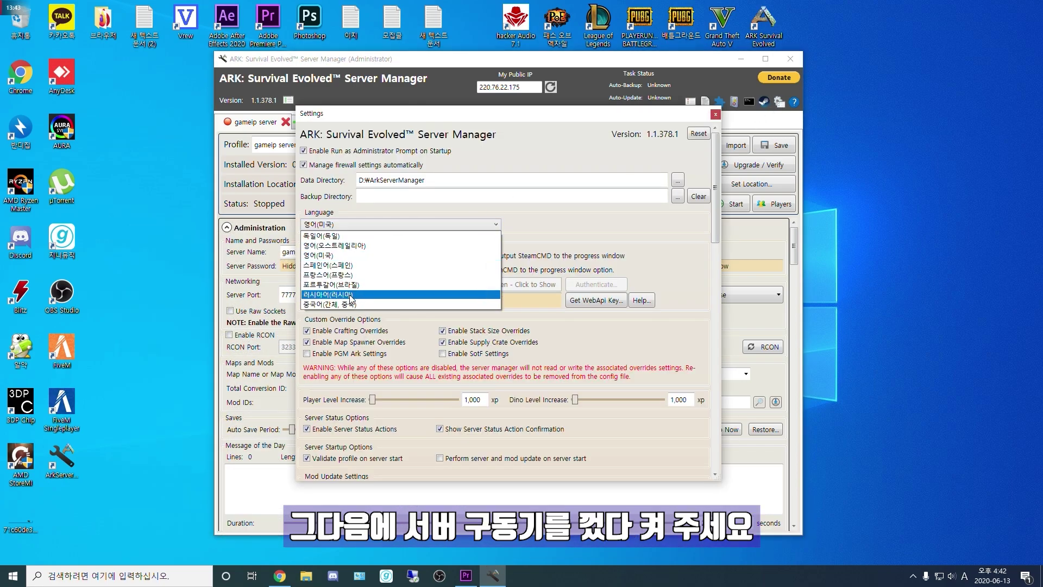
pyautogui.click(716, 114)
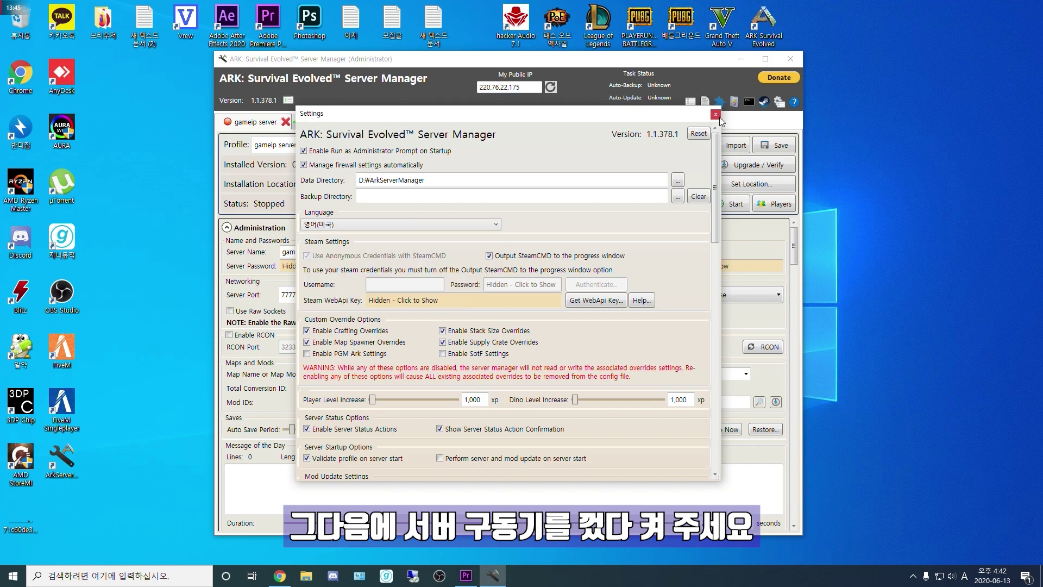
pyautogui.click(715, 114)
# Step: Dismiss the updates and backups notices and close the server manager
pyautogui.click(580, 326)
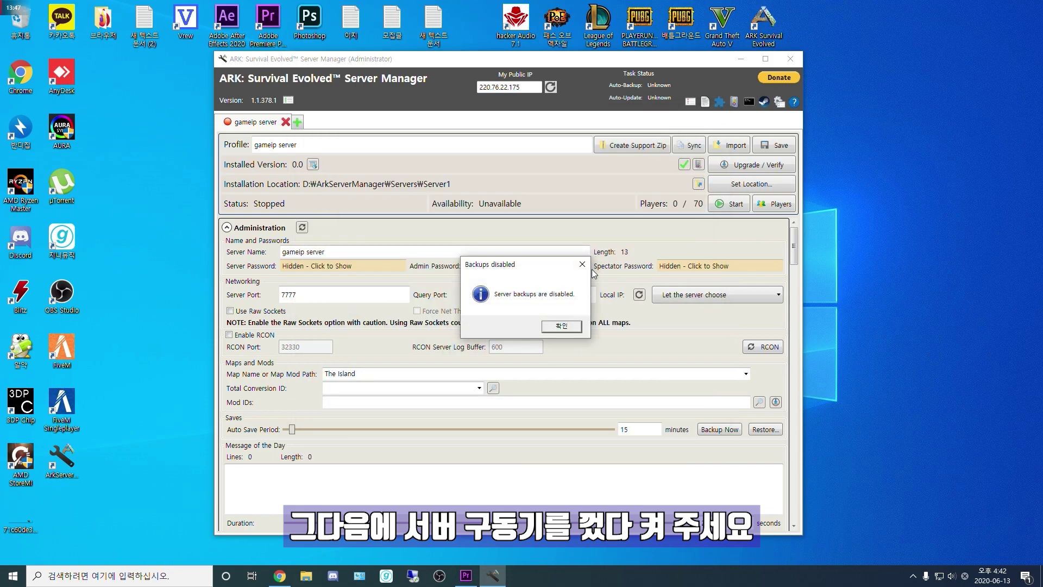
pyautogui.click(561, 326)
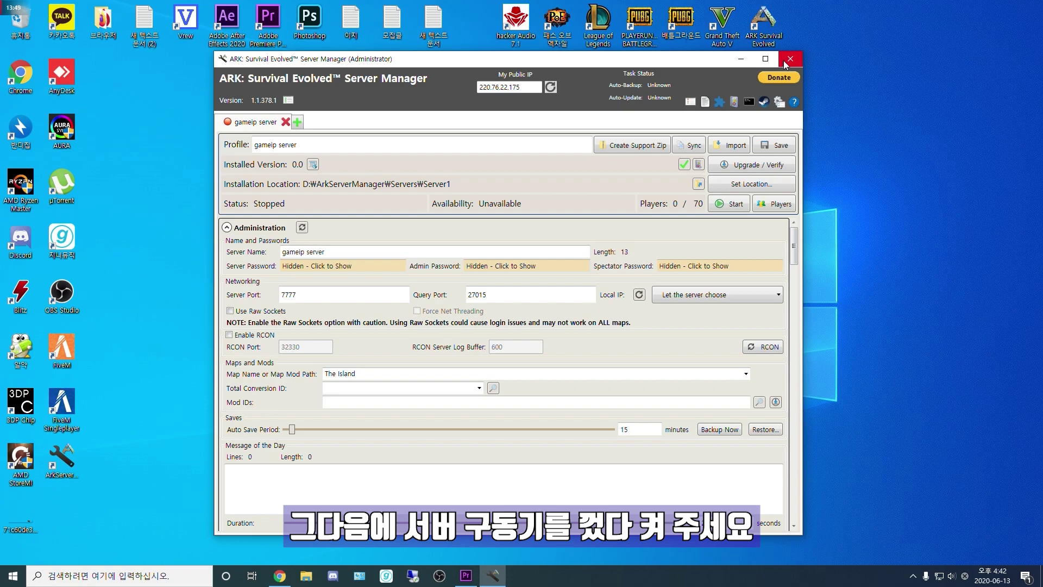
pyautogui.click(791, 59)
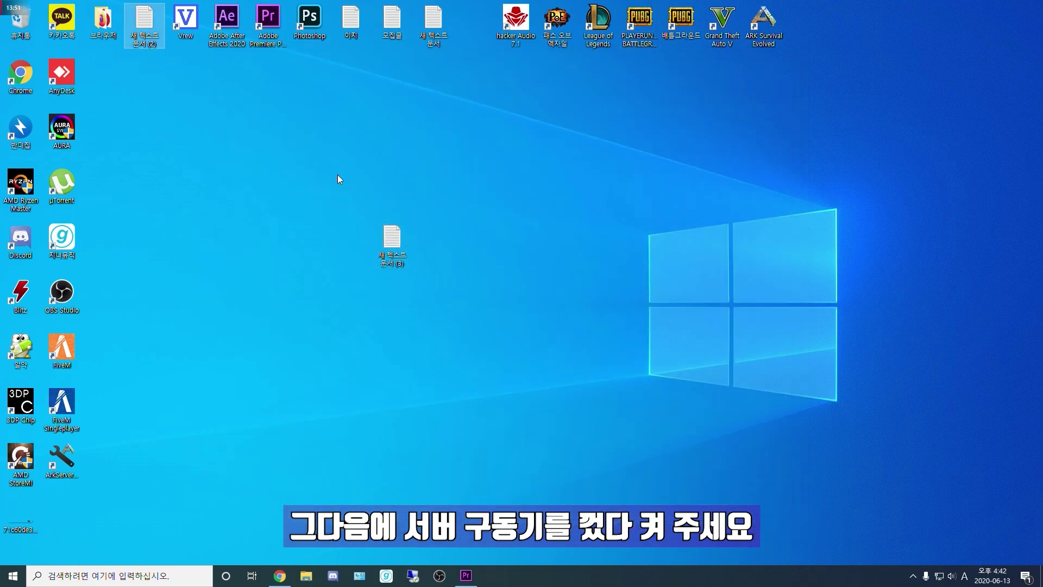
# Step: Relaunch the manager as administrator and set its language to 한국어 (대한민국)
pyautogui.doubleClick(63, 475)
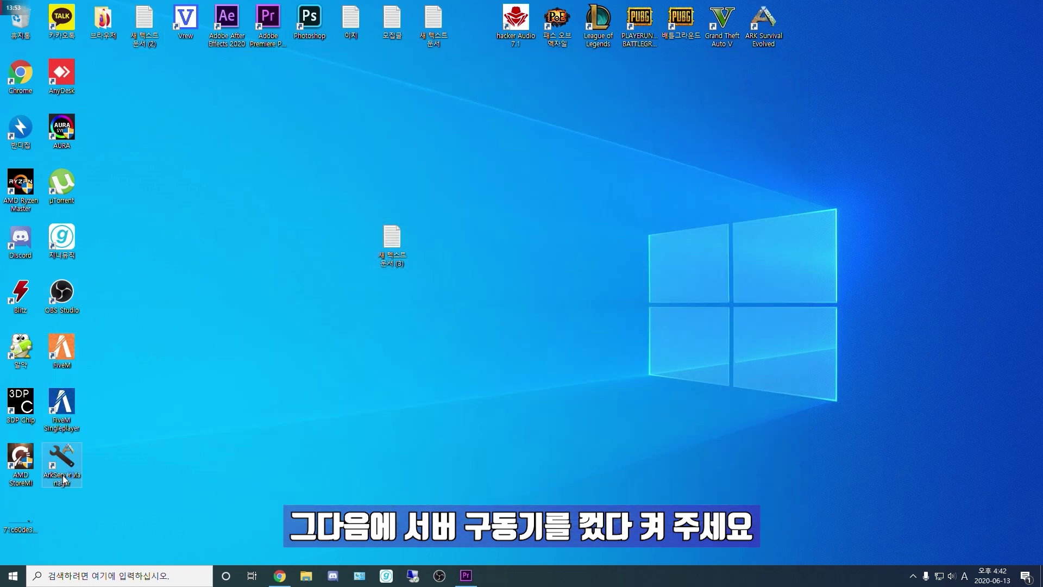
pyautogui.click(570, 327)
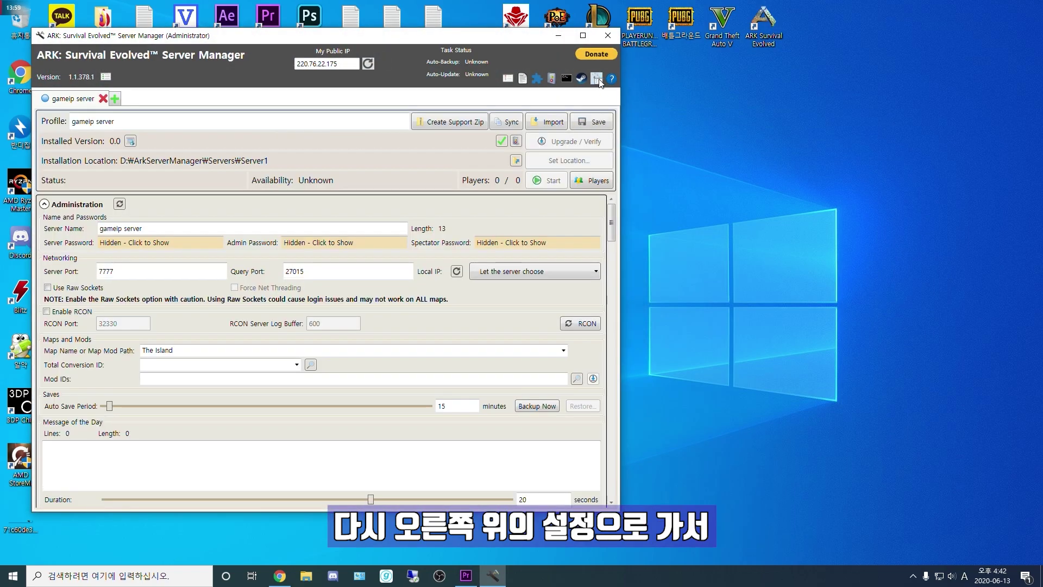
pyautogui.click(598, 78)
pyautogui.click(223, 203)
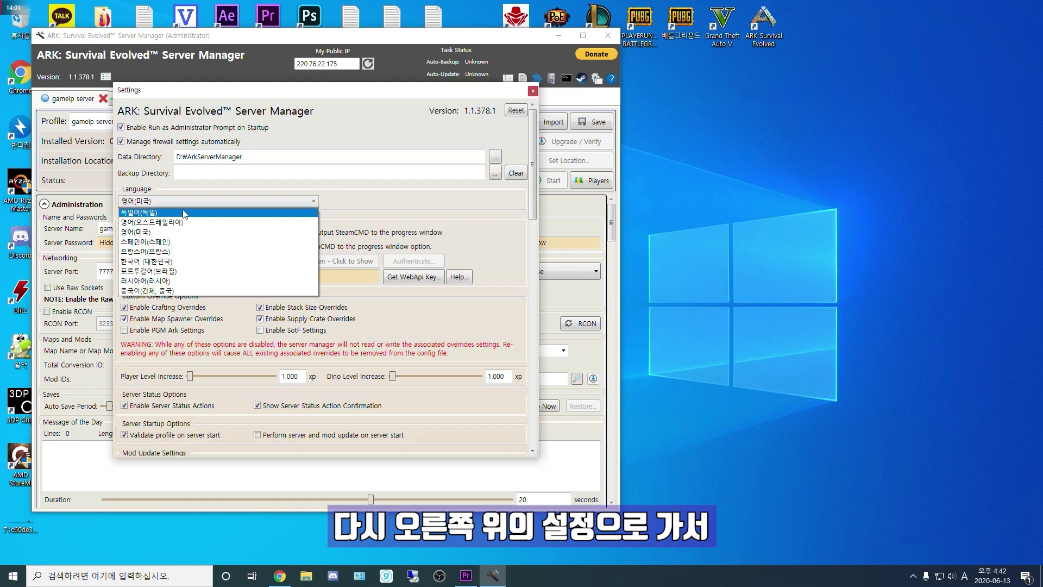
pyautogui.press('Down')
pyautogui.press('Down')
pyautogui.press('Down')
pyautogui.press('Return')
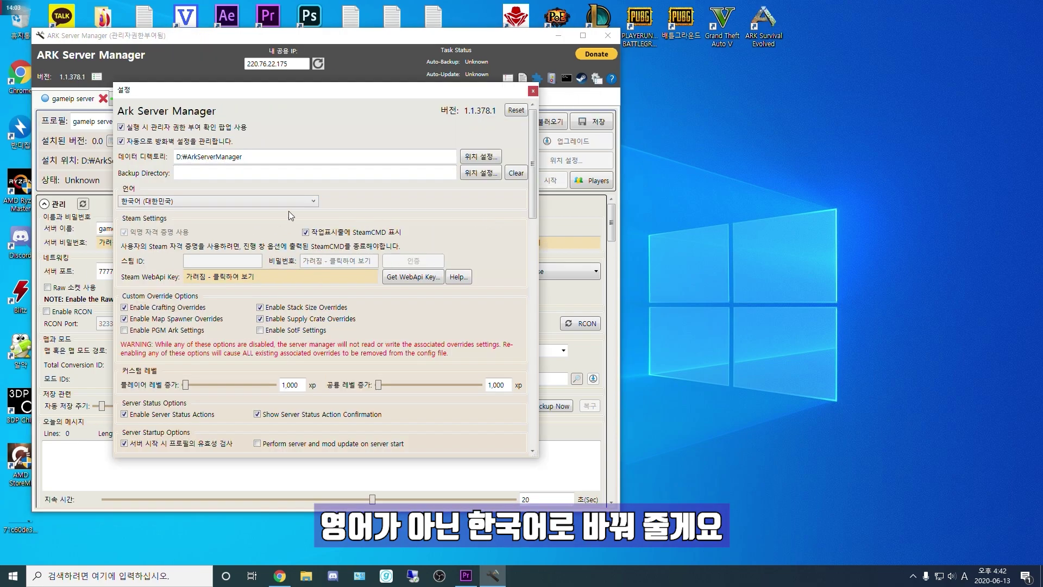
# Step: Close Settings and dismiss the updates and backups notices
pyautogui.click(533, 91)
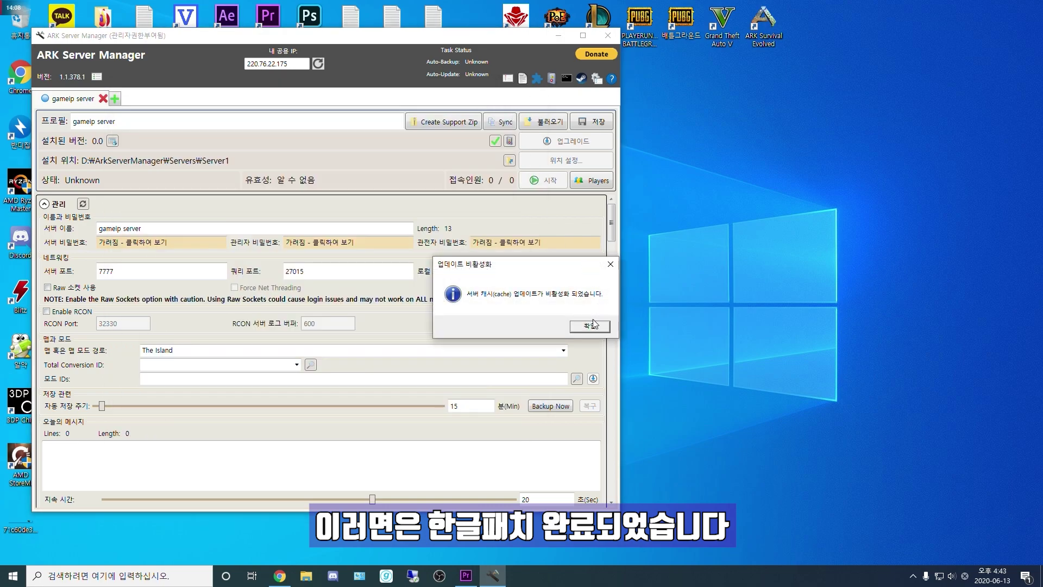
pyautogui.click(590, 326)
pyautogui.click(571, 323)
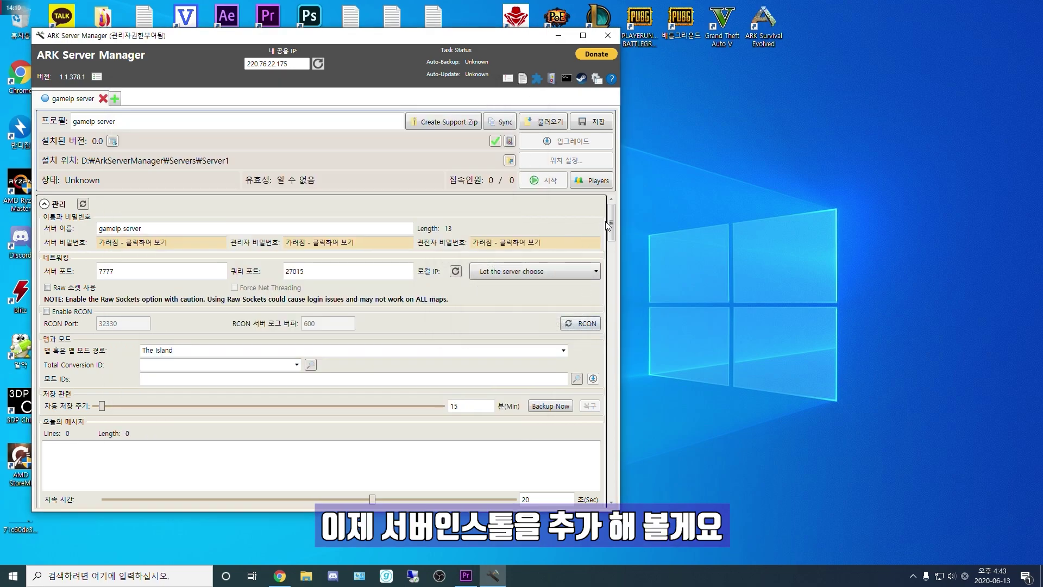
# Step: Enable using all available CPU cores and the cache
pyautogui.moveTo(612, 229); pyautogui.dragTo(611, 273)
pyautogui.scroll(-2, 163, 332)
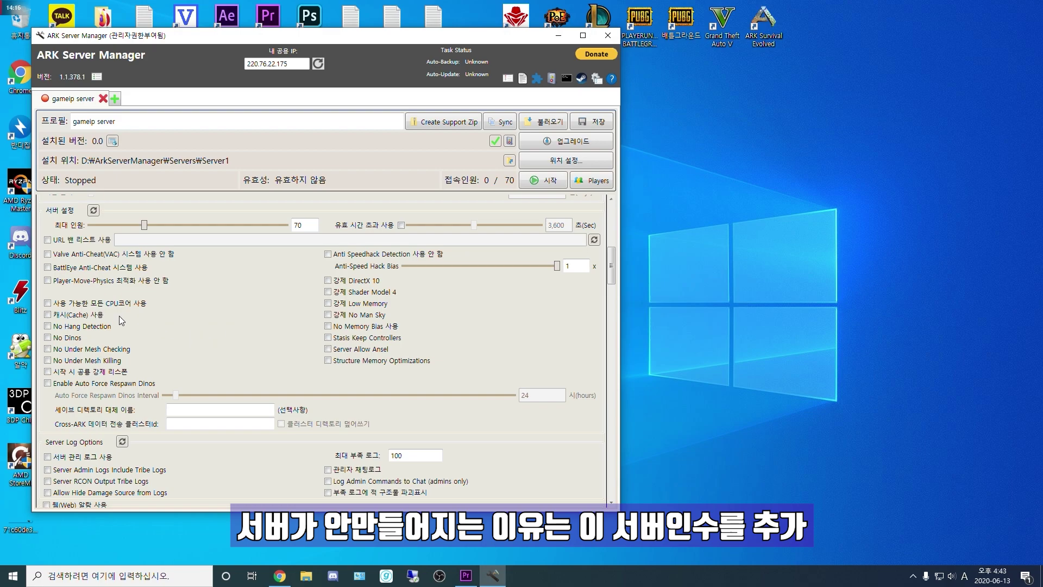
pyautogui.click(48, 303)
pyautogui.click(48, 314)
# Step: Enable RCON on port 32330, then move down to the Server Args field
pyautogui.scroll(-4, 188, 384)
pyautogui.scroll(7, 102, 358)
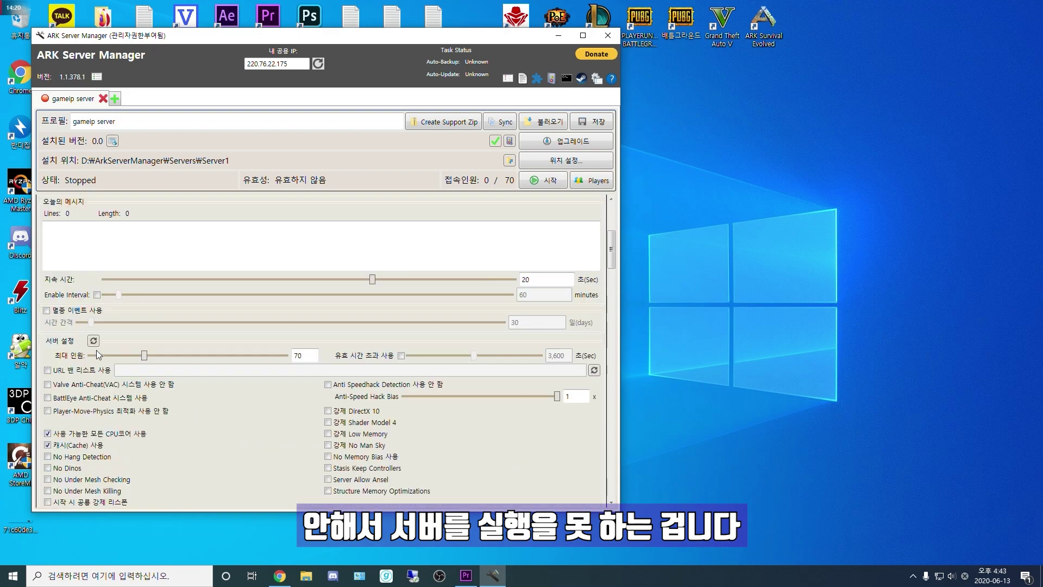
pyautogui.scroll(10, 101, 359)
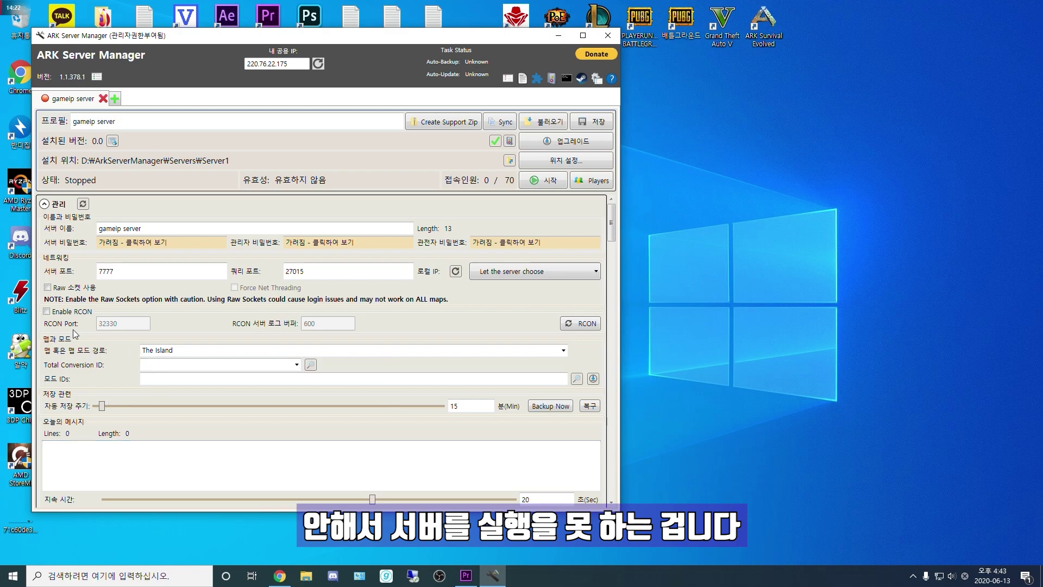
pyautogui.click(47, 313)
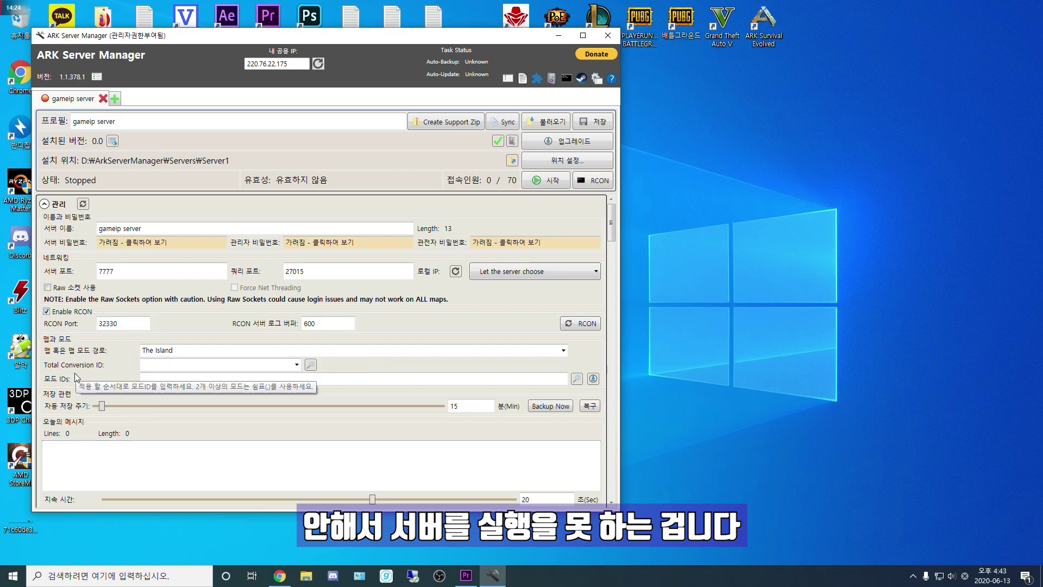
pyautogui.scroll(-7, 74, 373)
pyautogui.scroll(-9, 158, 372)
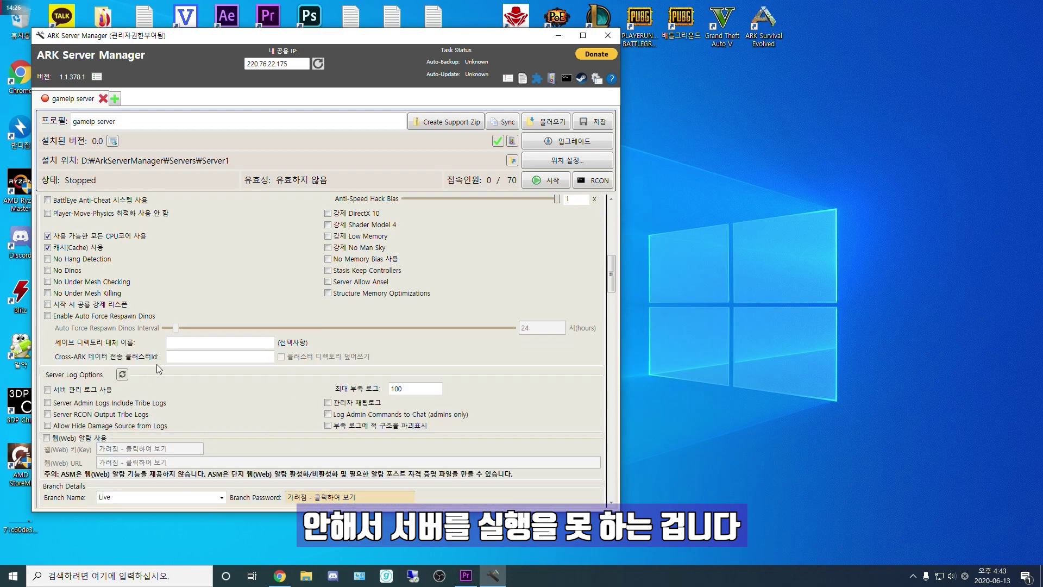
pyautogui.scroll(-3, 142, 370)
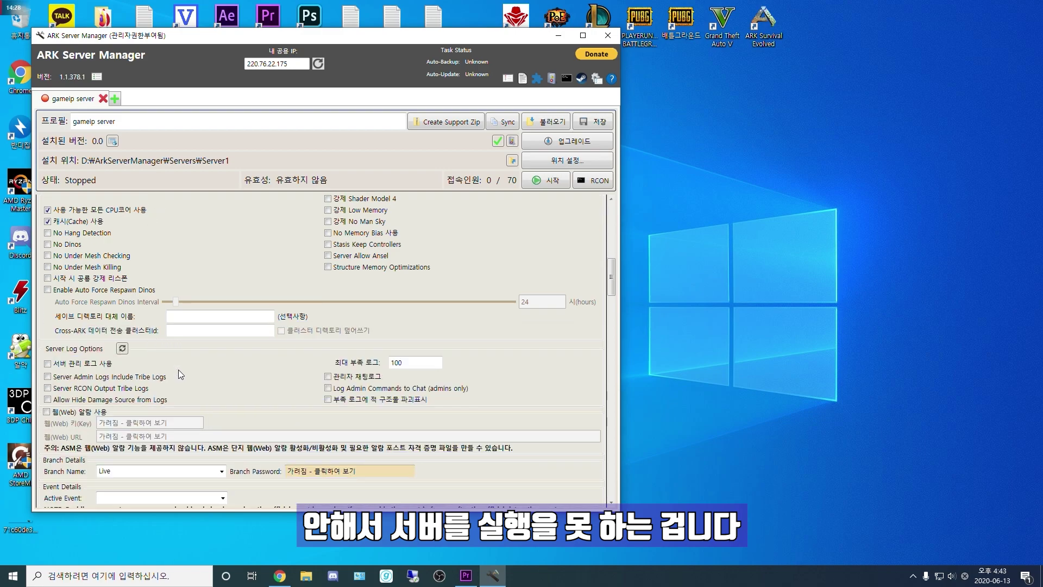
pyautogui.scroll(-2, 174, 383)
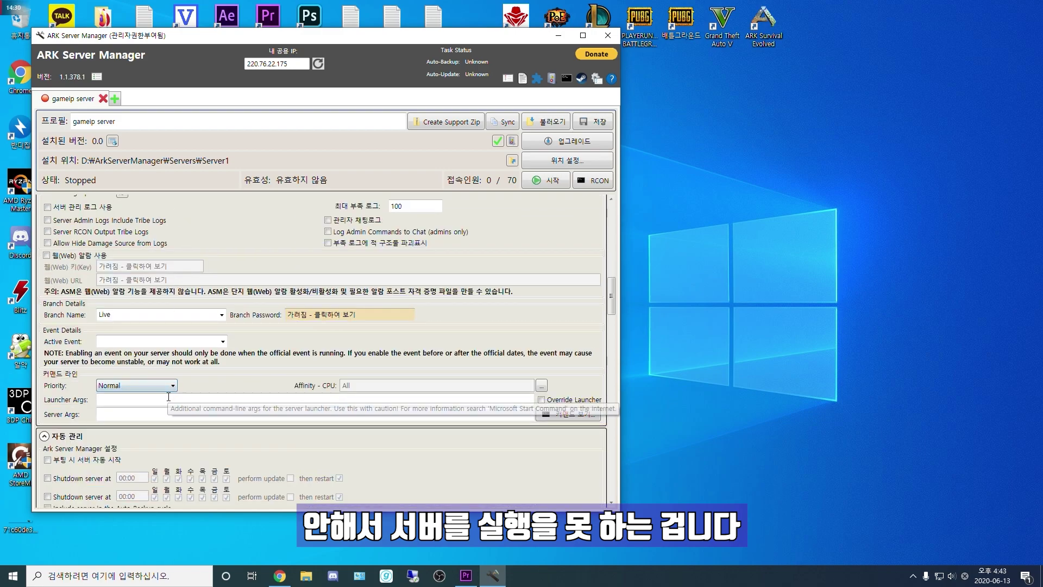
pyautogui.click(112, 465)
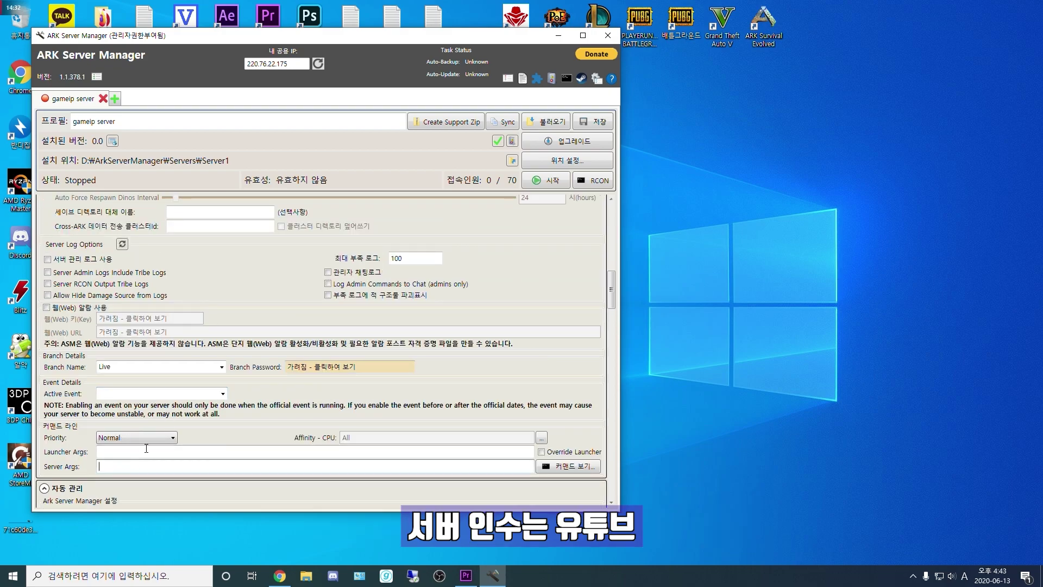
# Step: Paste the crossplay and UseVivox arguments from the desktop text file into Server Args and save
pyautogui.moveTo(229, 47); pyautogui.dragTo(595, 80)
pyautogui.click(389, 236)
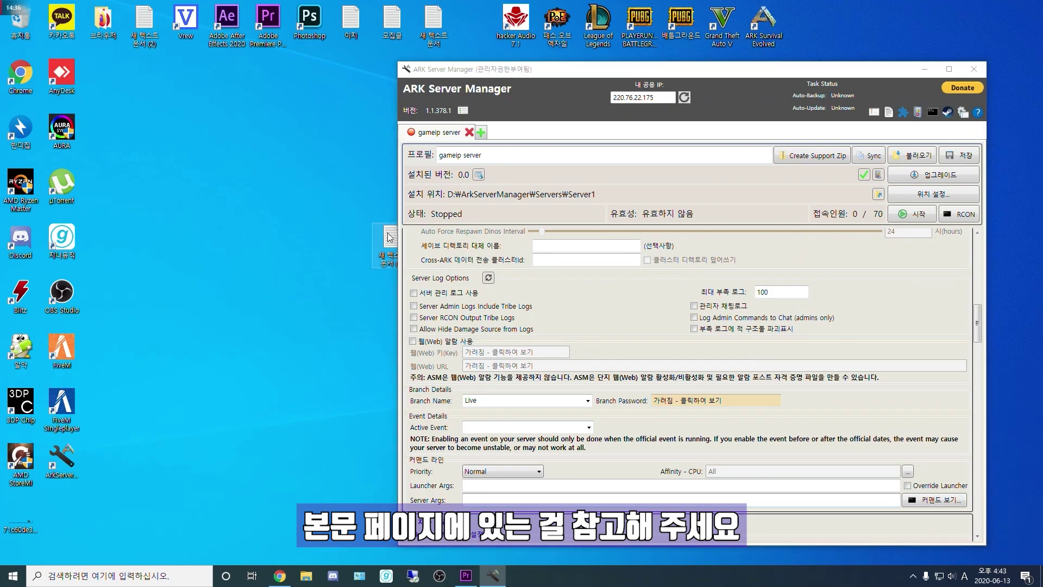
pyautogui.doubleClick(390, 236)
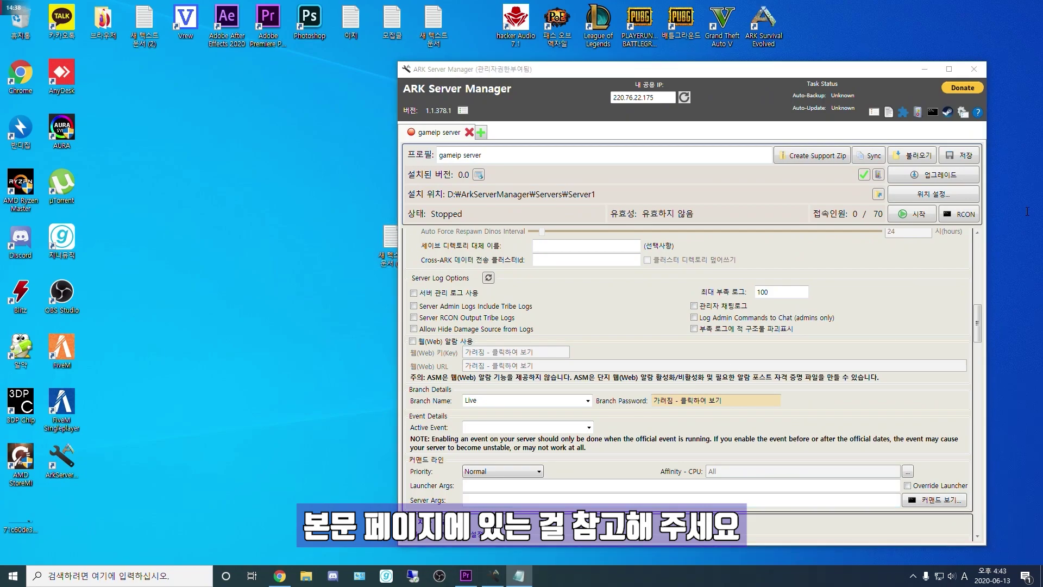
pyautogui.click(523, 500)
pyautogui.write('?crossplay -crossplay ?UseVivox -UseVivo')
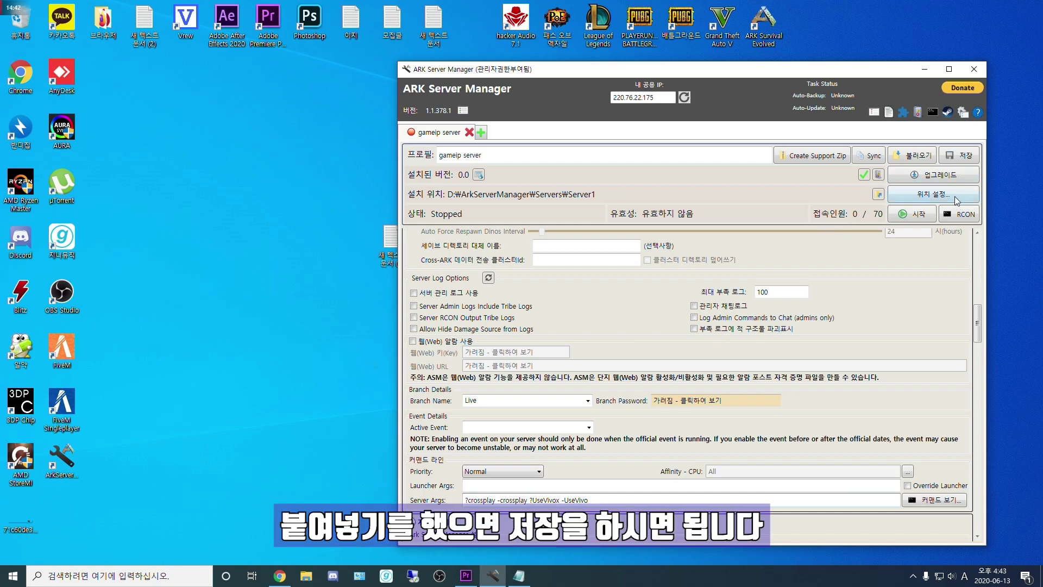
pyautogui.click(964, 156)
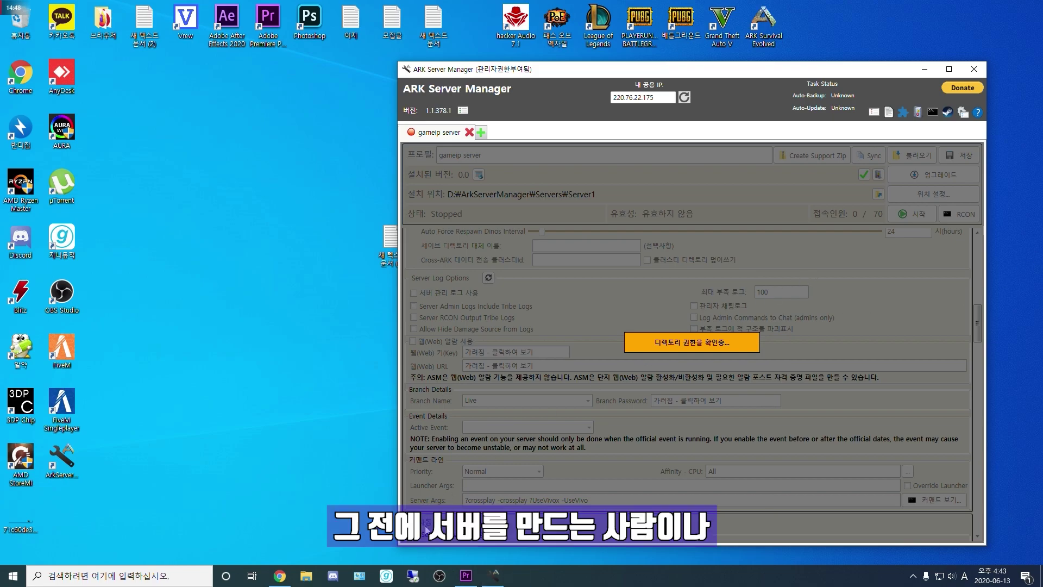
# Step: Search 방화벽 and turn Windows Defender Firewall off for both private and public networks
pyautogui.click(124, 580)
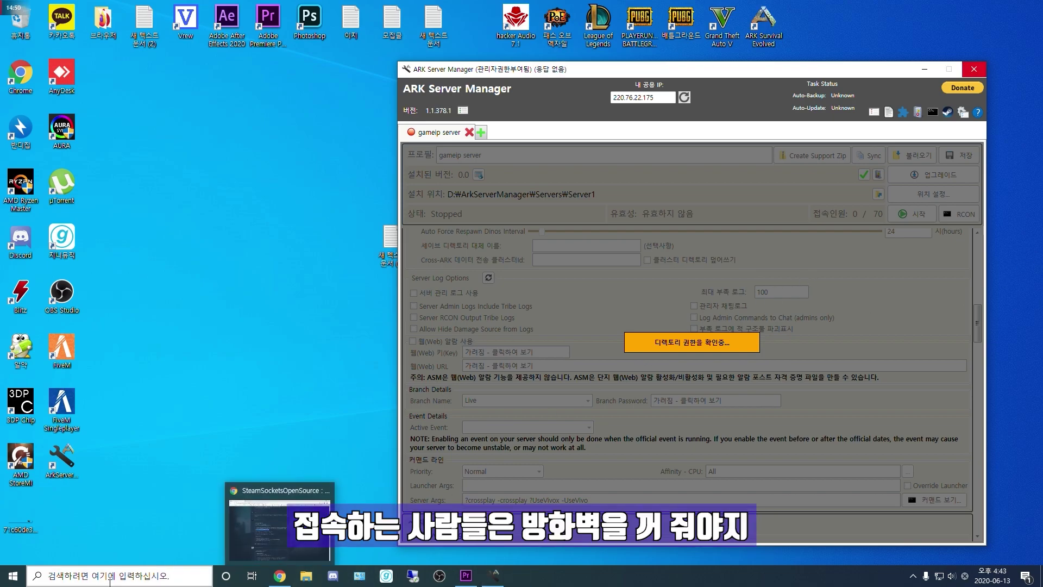
pyautogui.write('ㅂ방화벽')
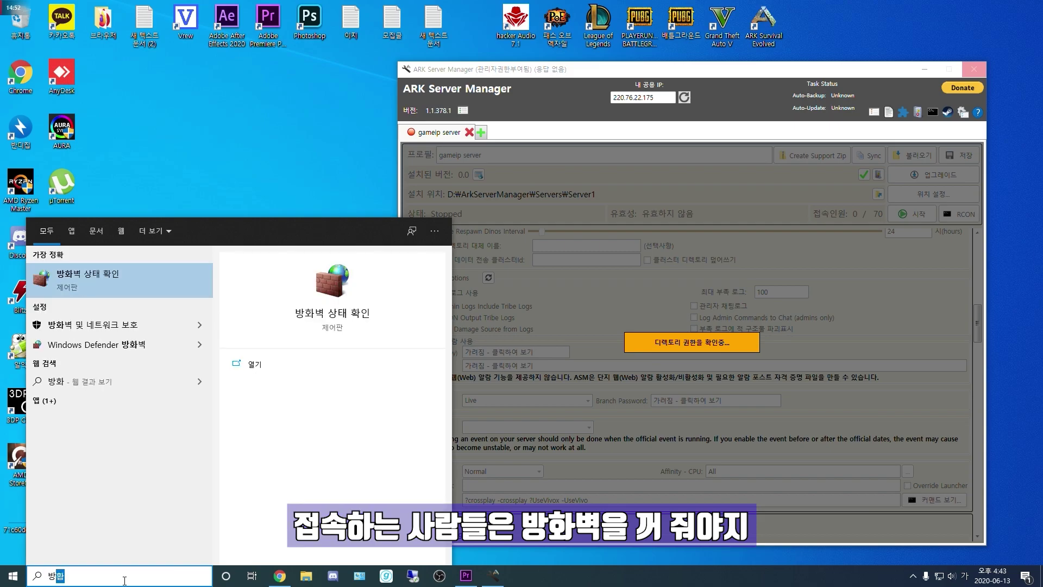
pyautogui.press('Return')
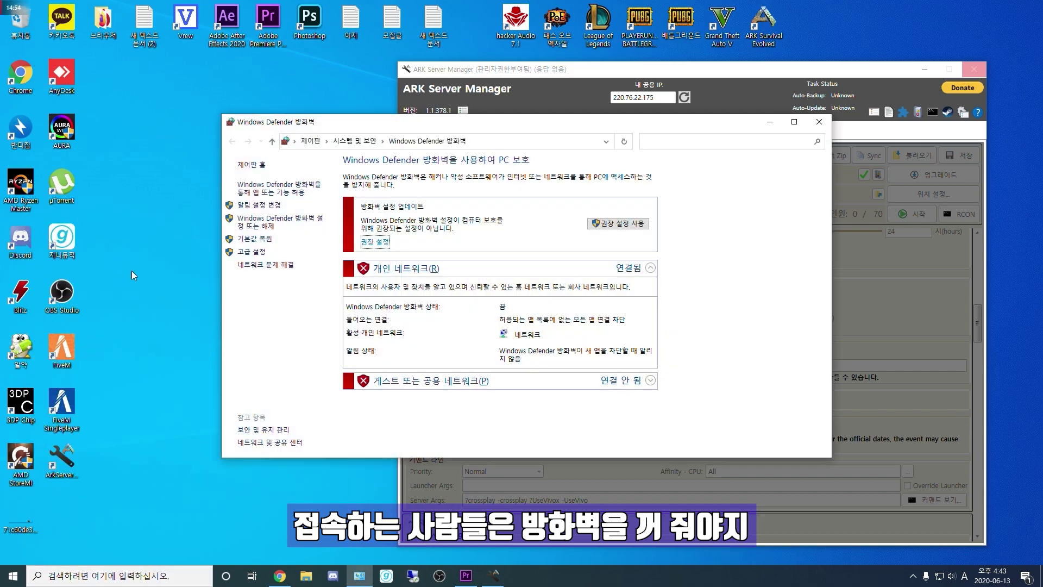
pyautogui.click(290, 219)
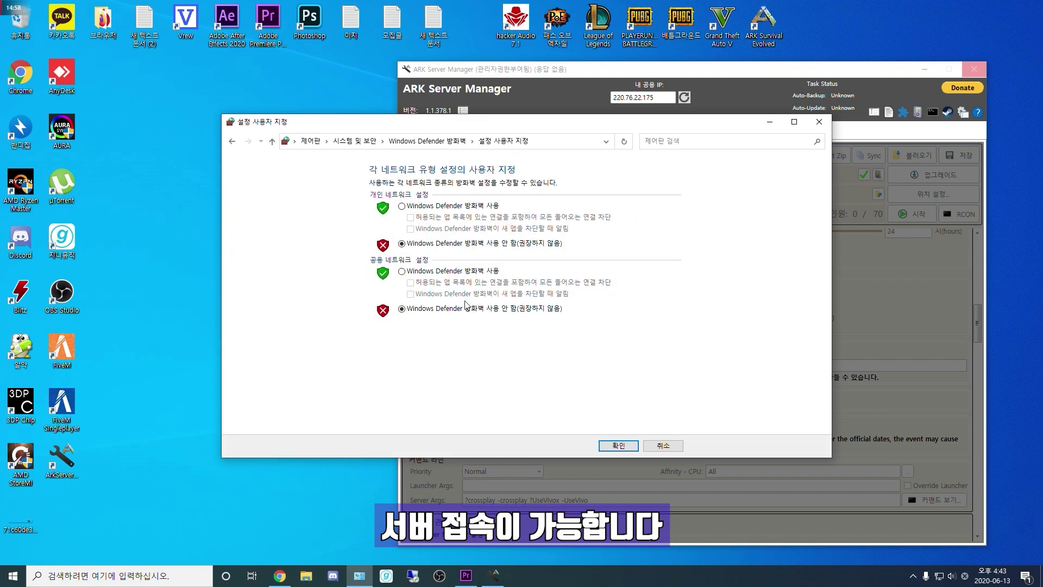
pyautogui.click(630, 446)
pyautogui.click(819, 121)
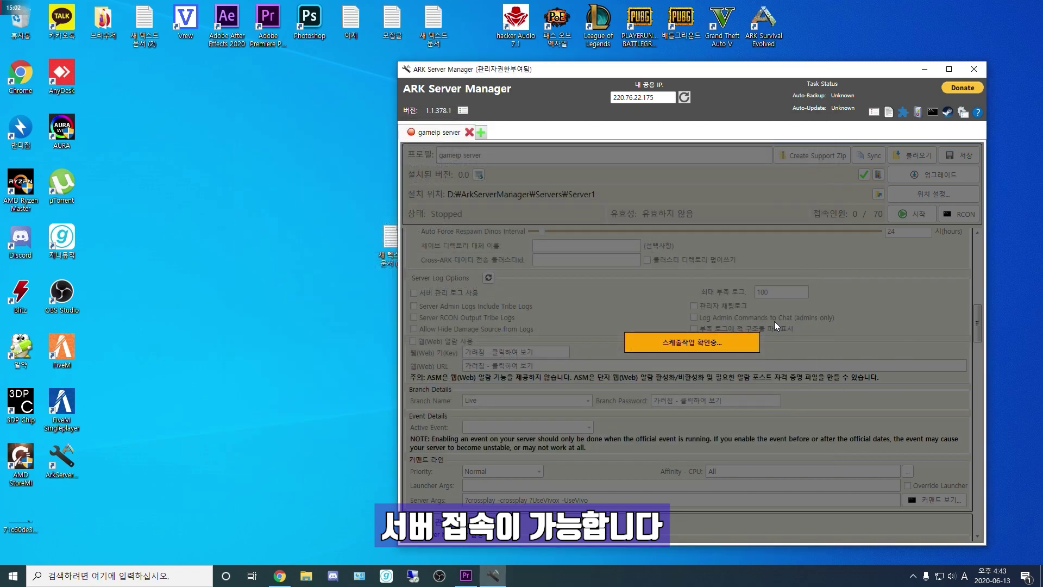
# Step: Start the gameip server and scroll up to the server password setting
pyautogui.click(934, 215)
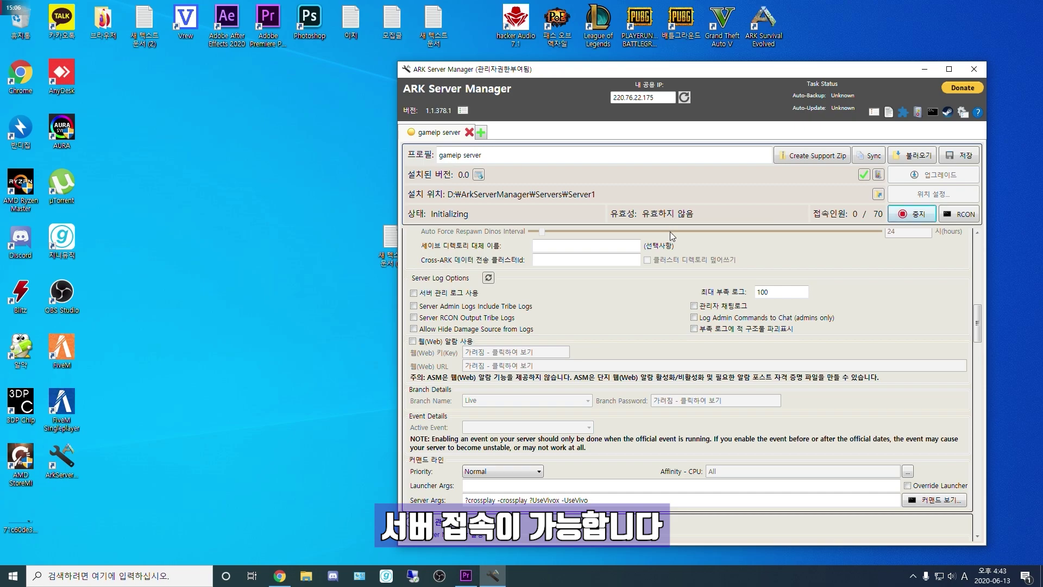
pyautogui.scroll(10, 634, 293)
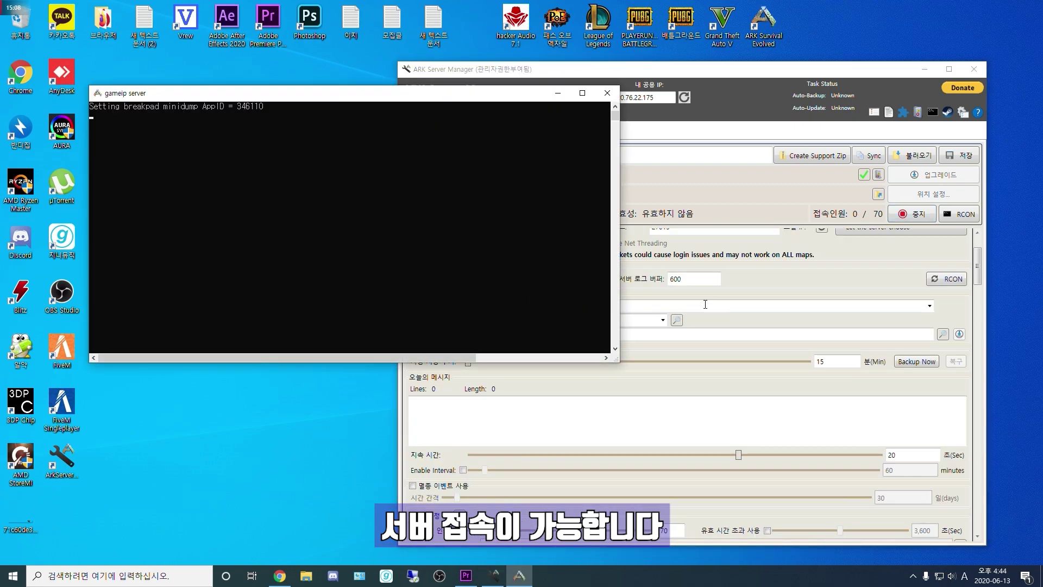
pyautogui.scroll(3, 544, 296)
pyautogui.click(570, 279)
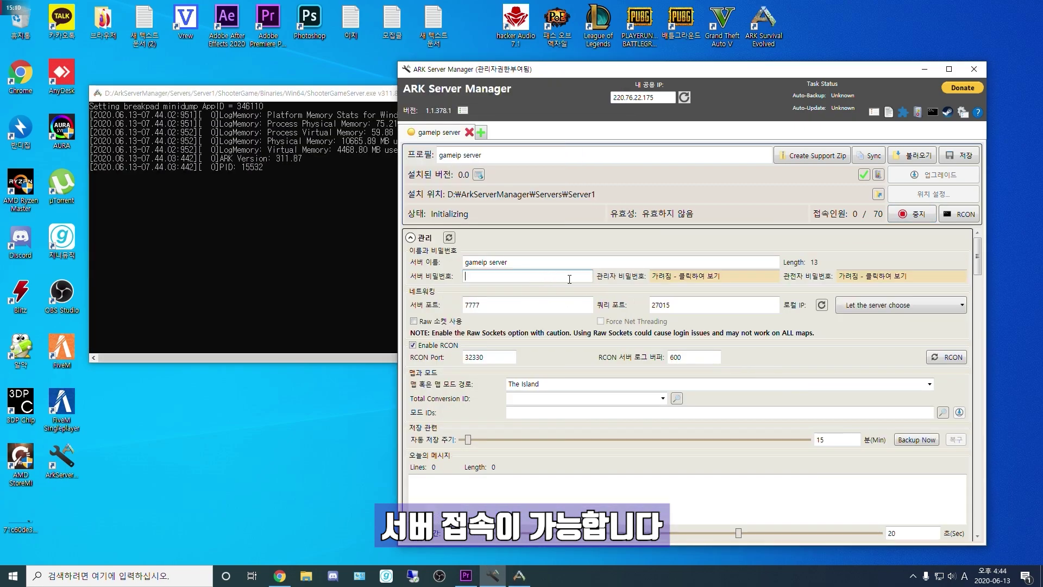
pyautogui.click(774, 338)
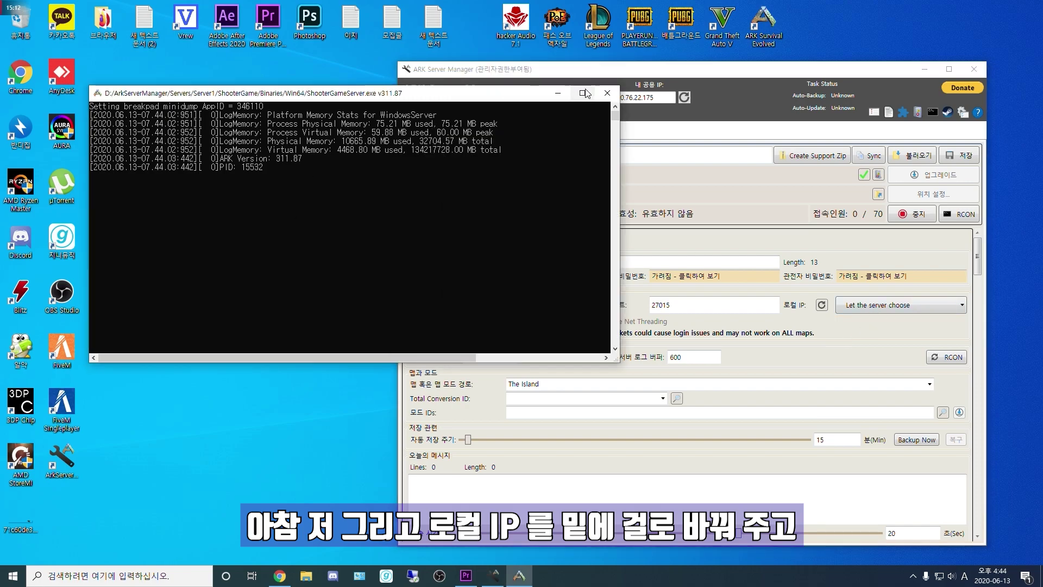
# Step: Stop the server, confirming with 예, and set the local IP to 220.76.22.175
pyautogui.click(912, 214)
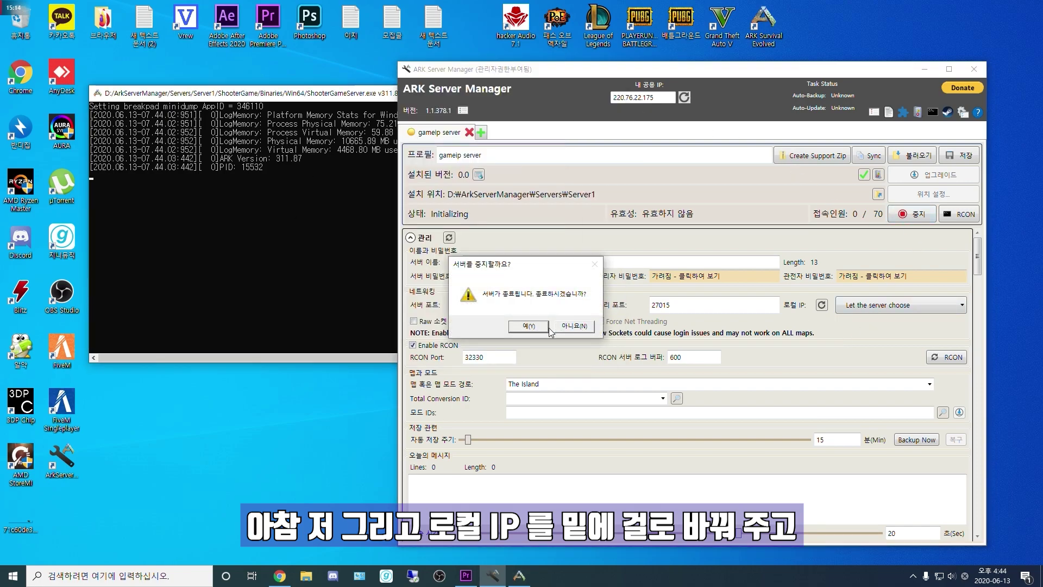
pyautogui.click(673, 326)
pyautogui.click(892, 339)
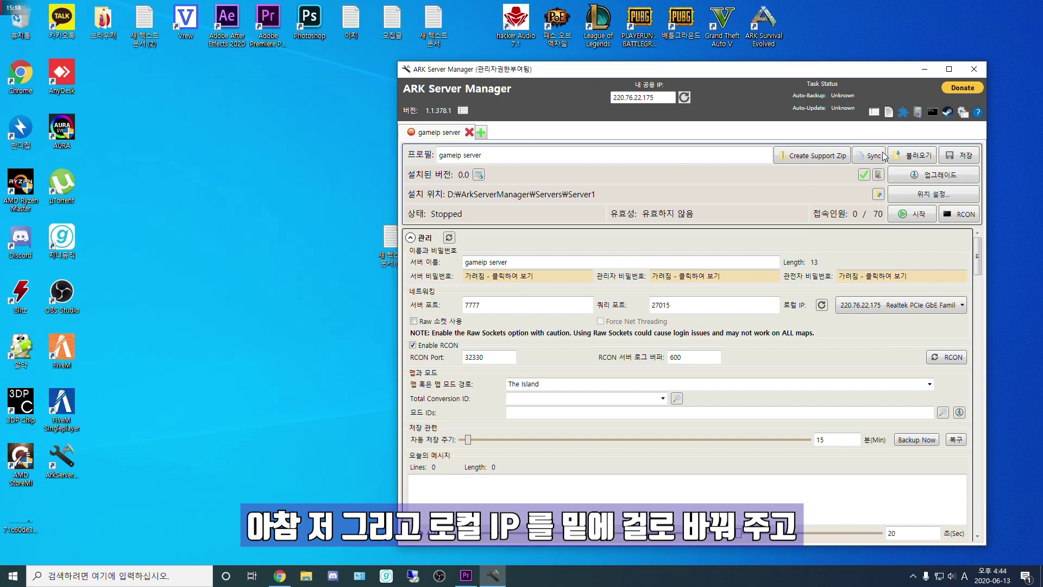
# Step: Save the gameip profile and start the server until the console reports a successful start
pyautogui.click(958, 158)
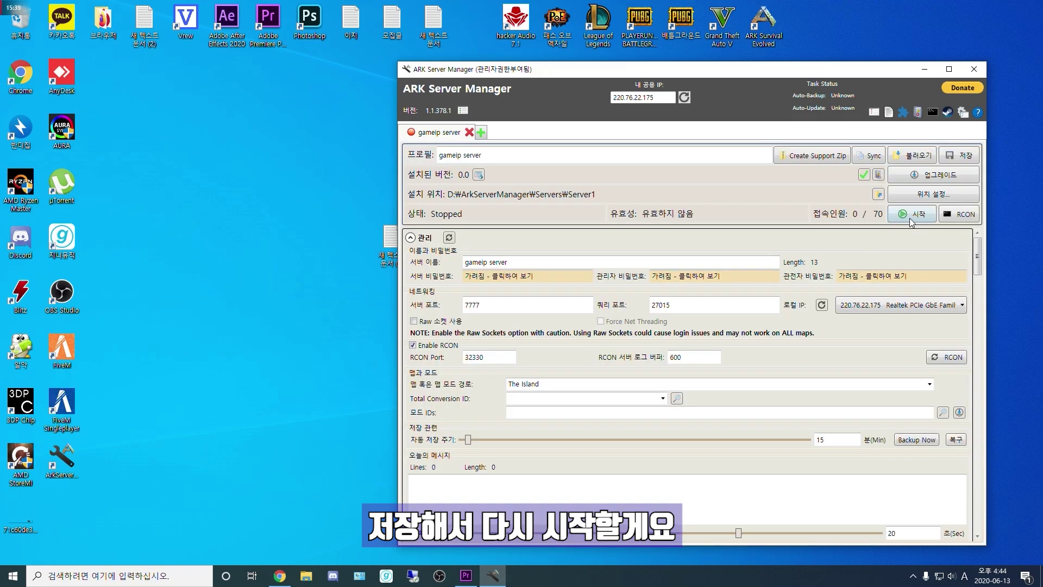
pyautogui.click(910, 217)
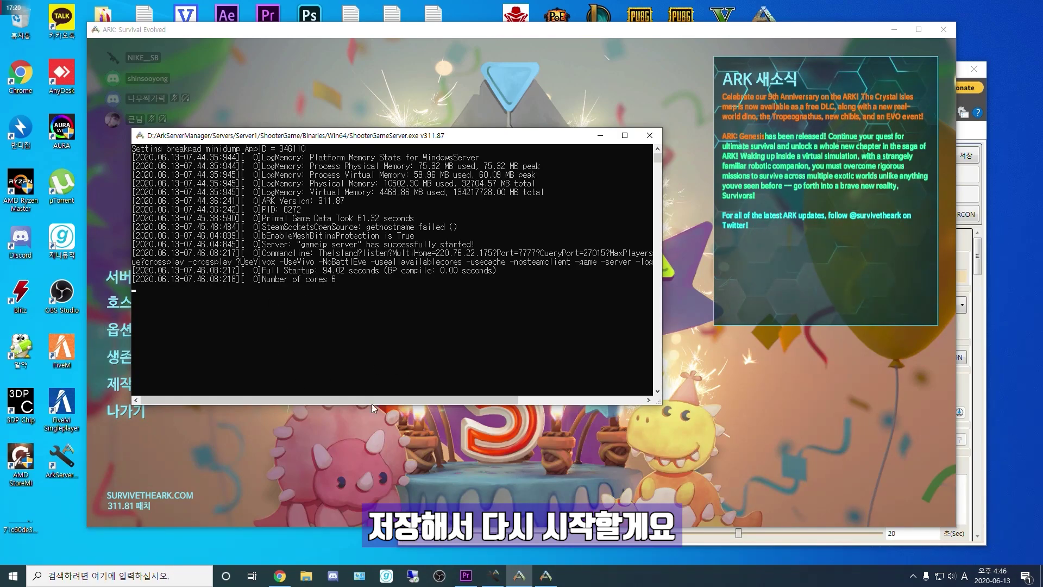
# Step: Open the server browser, filter sessions to 비공식 (unofficial), and refresh the gameip search
pyautogui.click(181, 278)
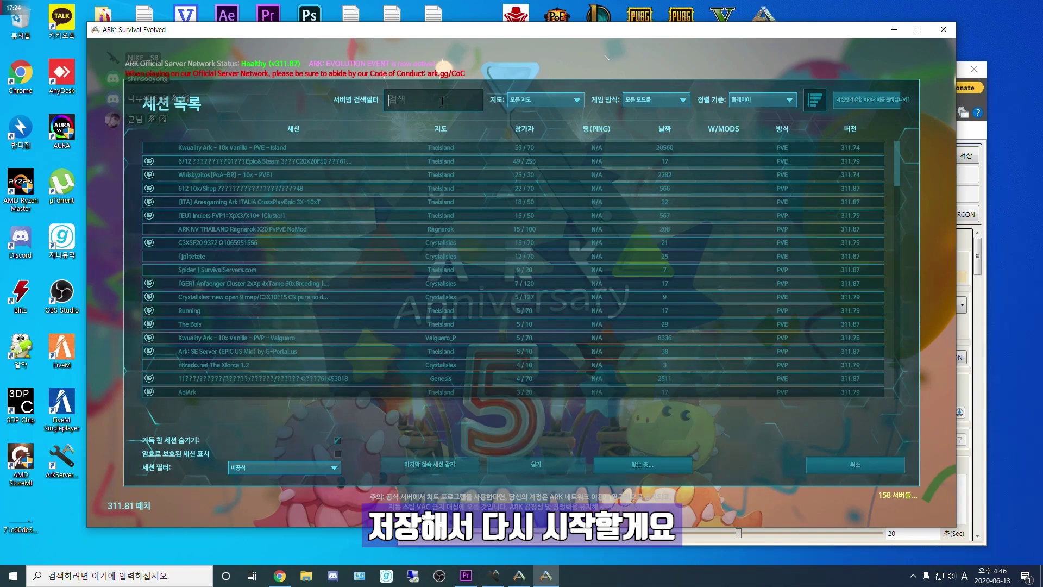
pyautogui.click(318, 467)
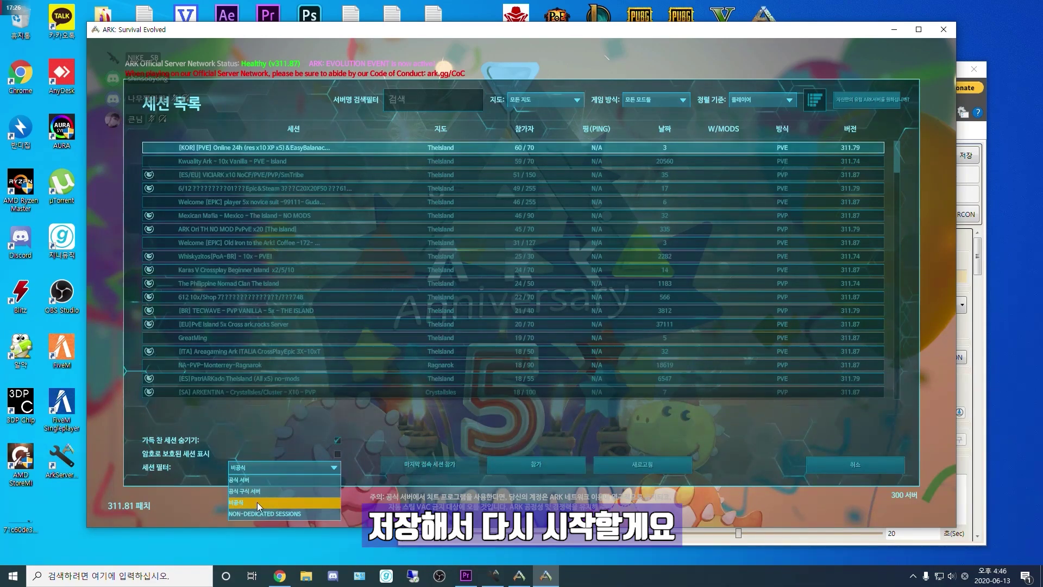
pyautogui.click(256, 502)
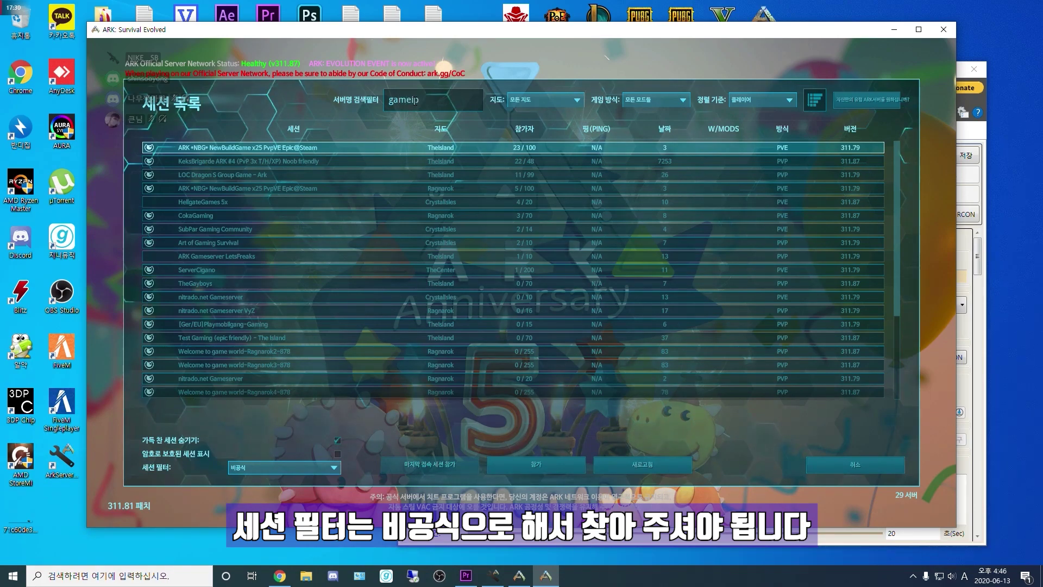
pyautogui.click(646, 461)
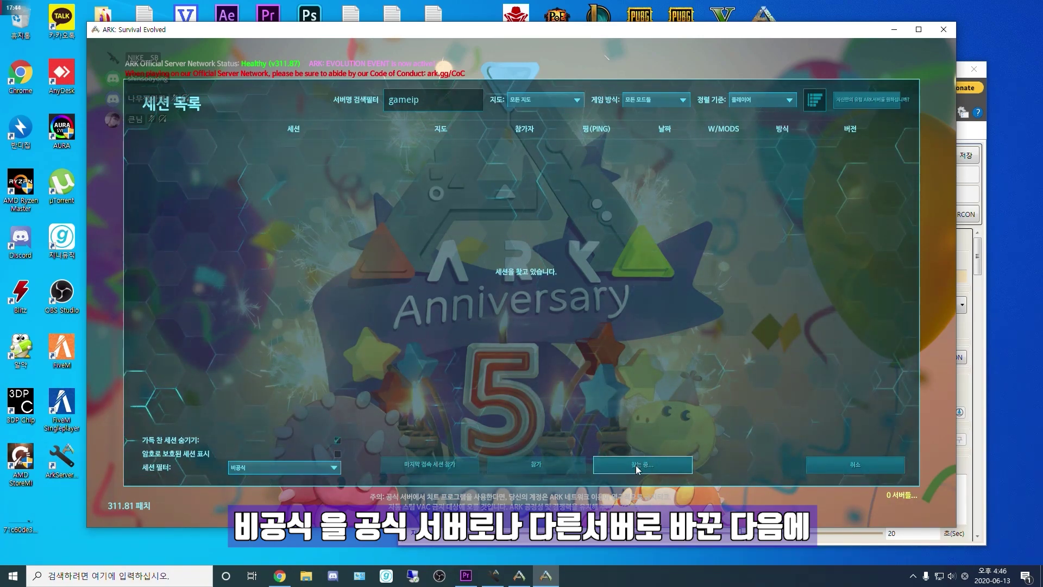
# Step: Toggle the session filter to 공식 and back to 비공식 until gameip server appears
pyautogui.click(261, 472)
pyautogui.click(248, 471)
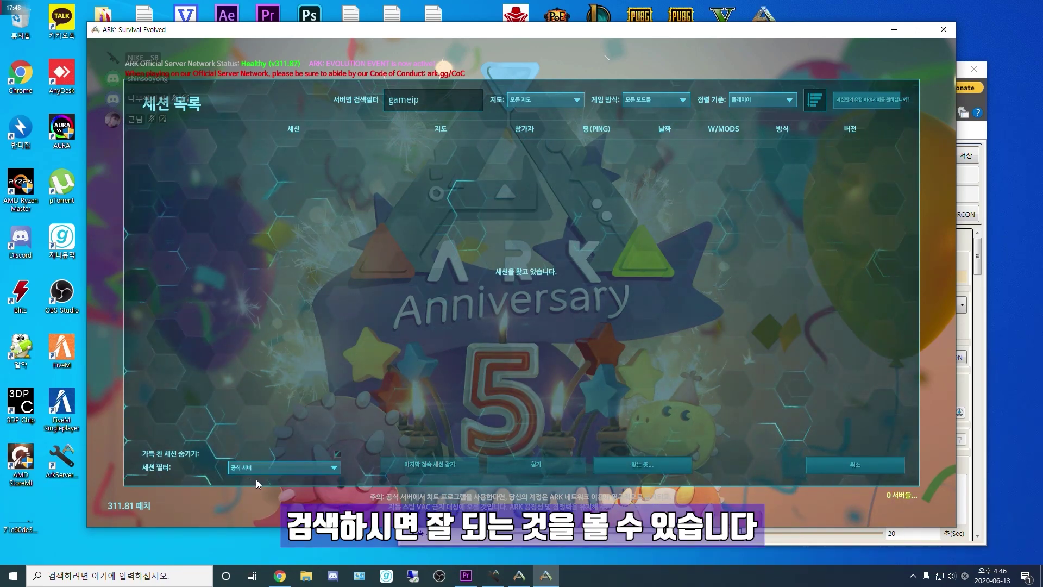
pyautogui.click(253, 471)
pyautogui.click(250, 501)
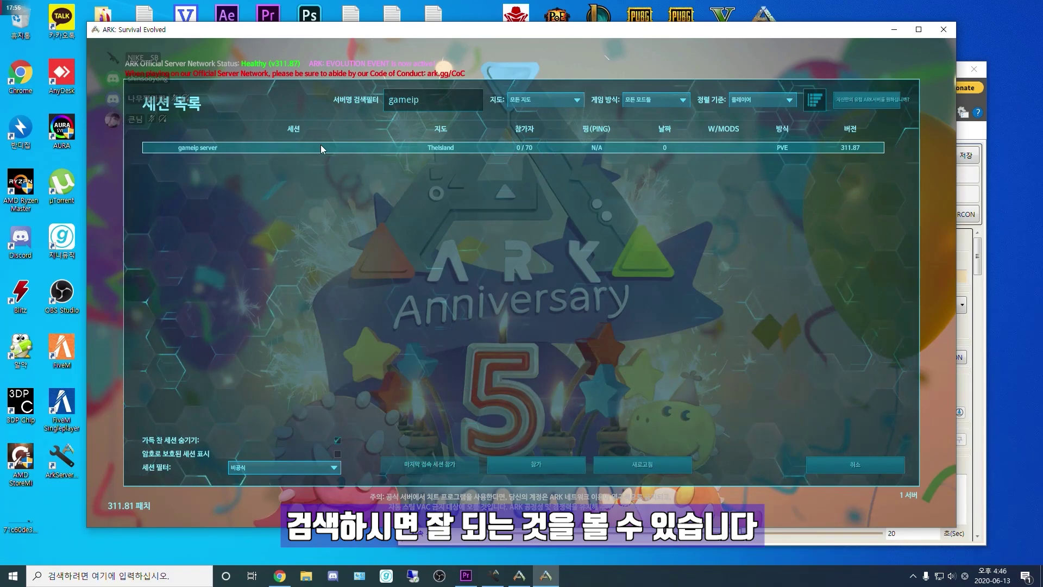
# Step: Join gameip server with 참가 and choose 새로운 생존자 만들기 to enter the world
pyautogui.click(571, 458)
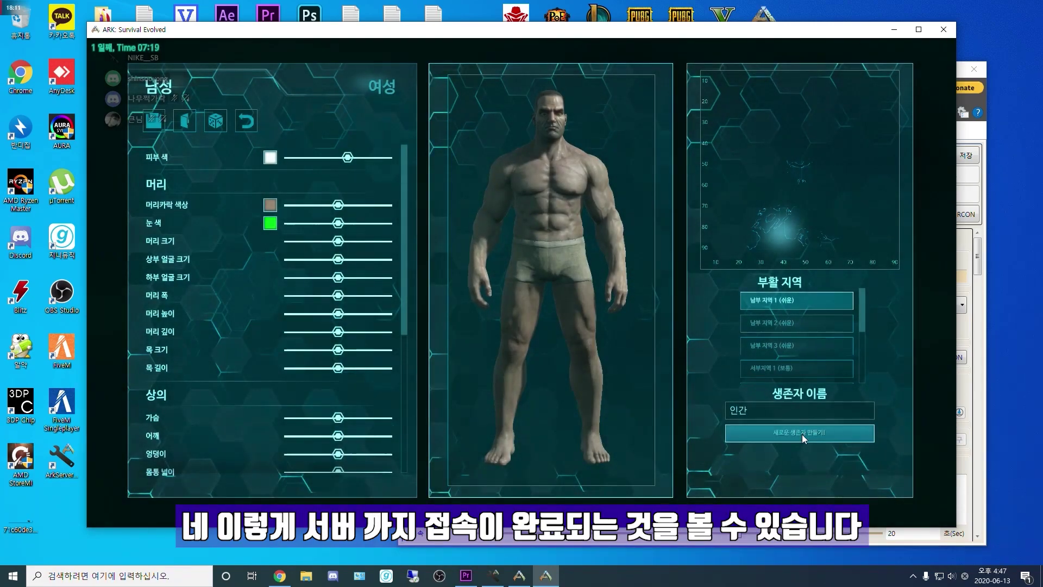
pyautogui.click(802, 435)
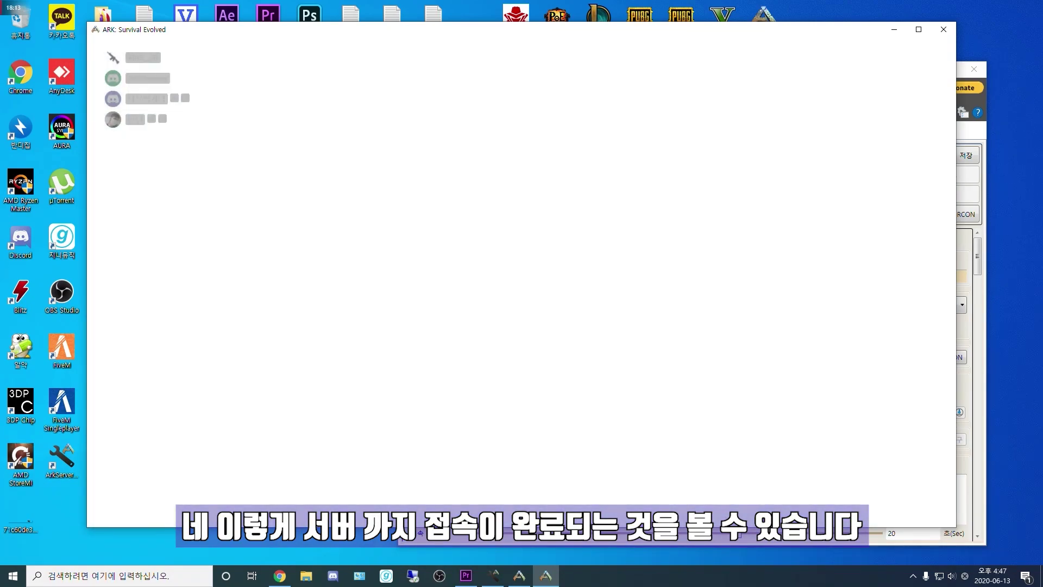